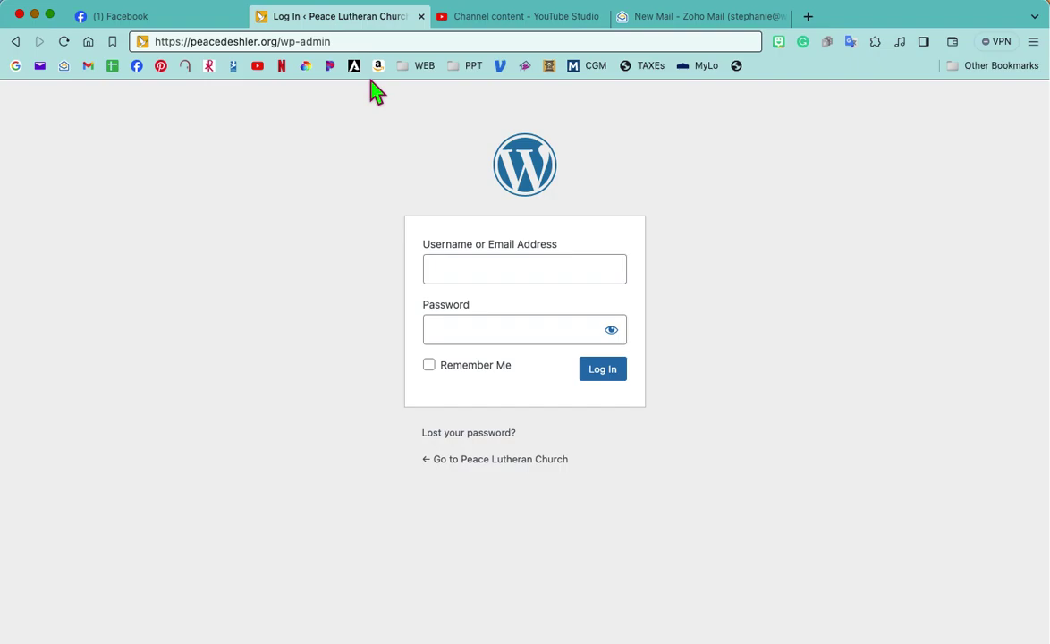
Log in to the church site's admin area with the account's e-mail and password
{"action": "left_click", "coordinate": [480, 273]}
{"action": "left_click", "coordinate": [559, 326]}
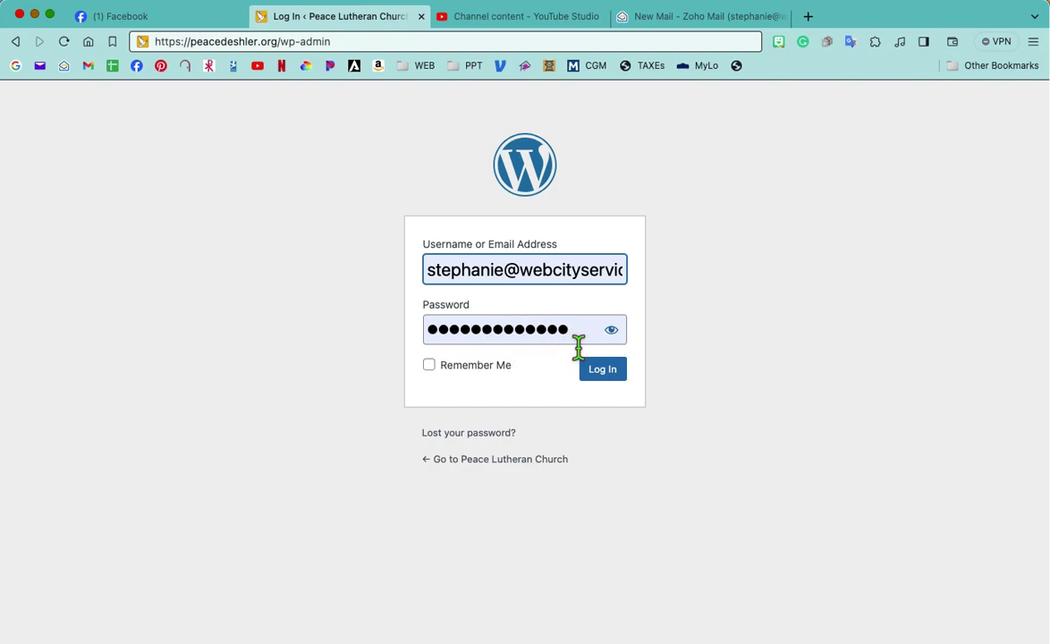
{"action": "left_click", "coordinate": [615, 383]}
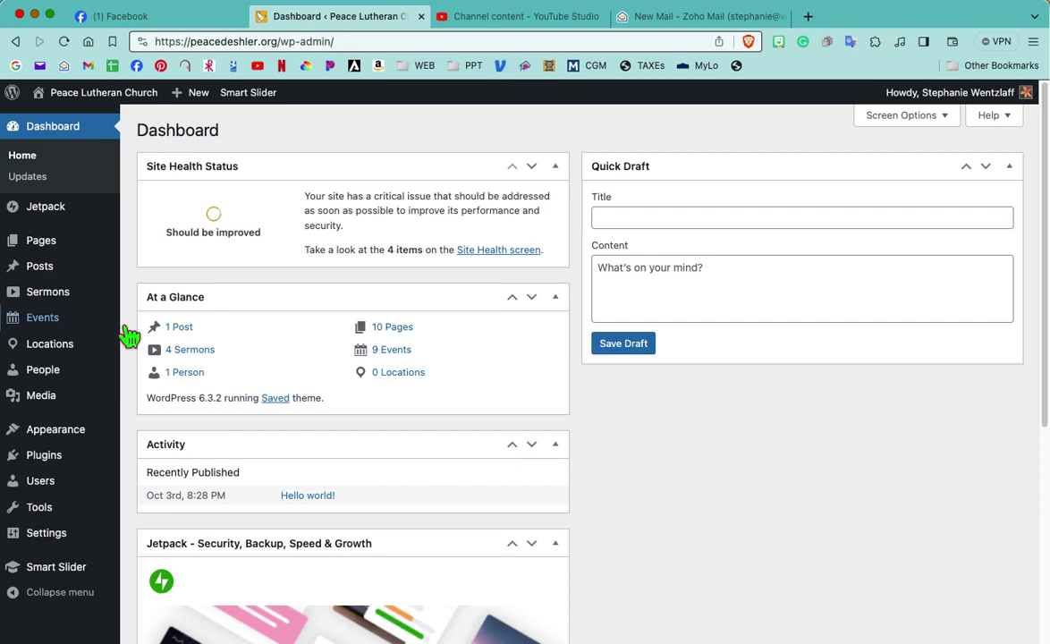
Start a new sermon entry from the full sermons list and title it "Trinity 19 - 2023"
{"action": "mouse_move", "coordinate": [126, 337]}
{"action": "mouse_move", "coordinate": [87, 297]}
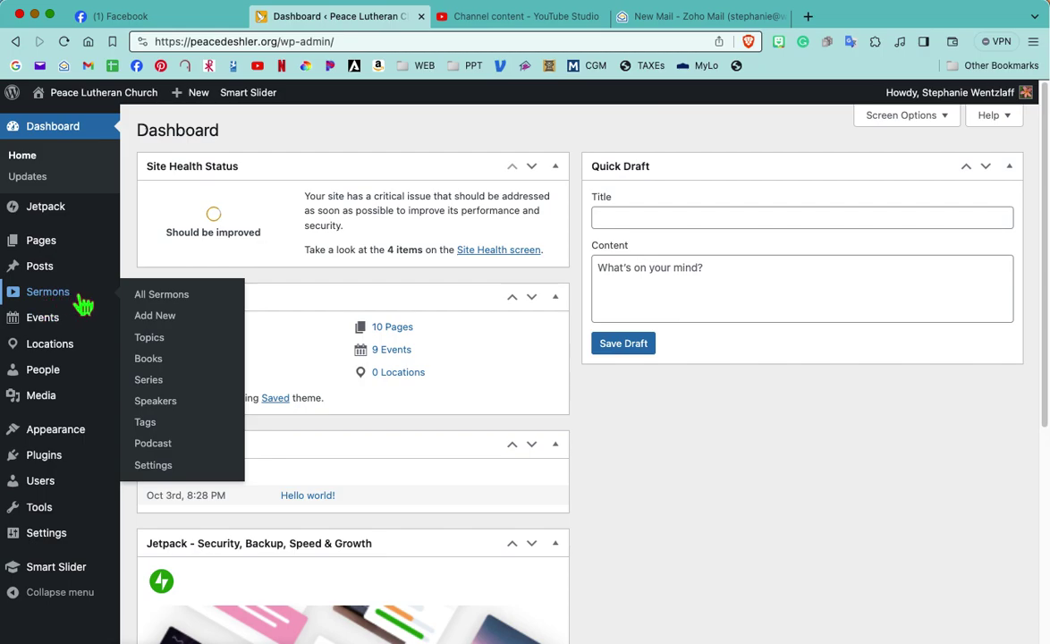
{"action": "left_click", "coordinate": [179, 298]}
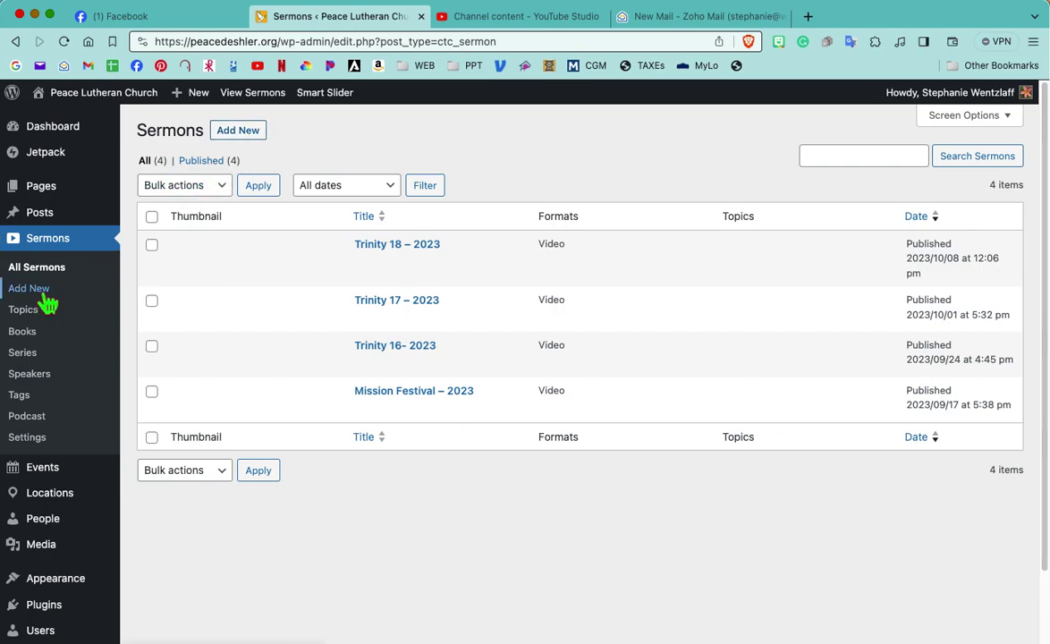
{"action": "left_click", "coordinate": [252, 140]}
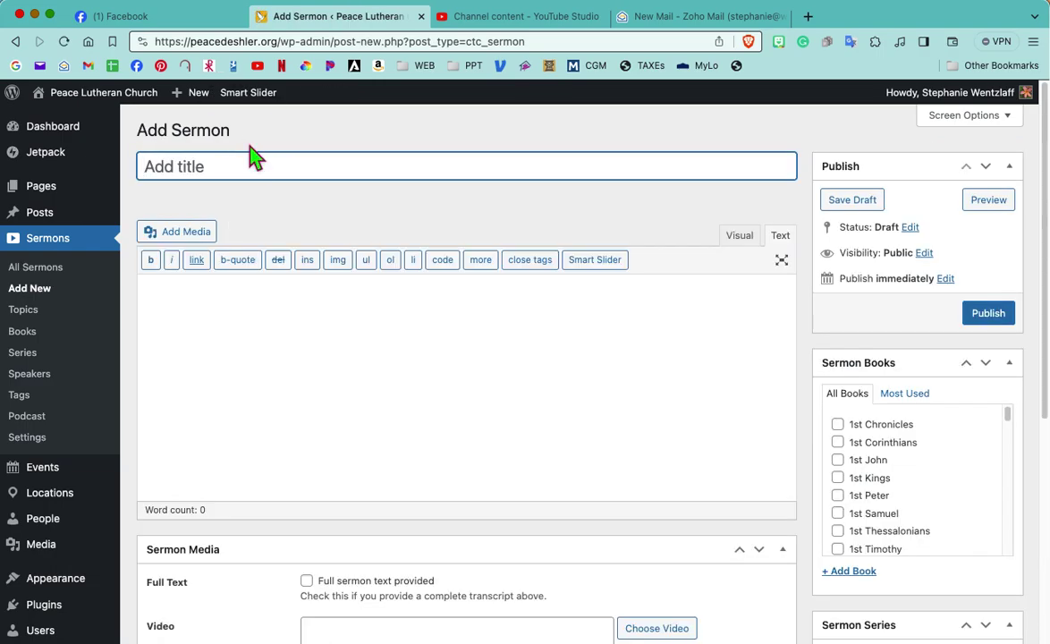
{"action": "type", "text": "Trinity 19 - 2023"}
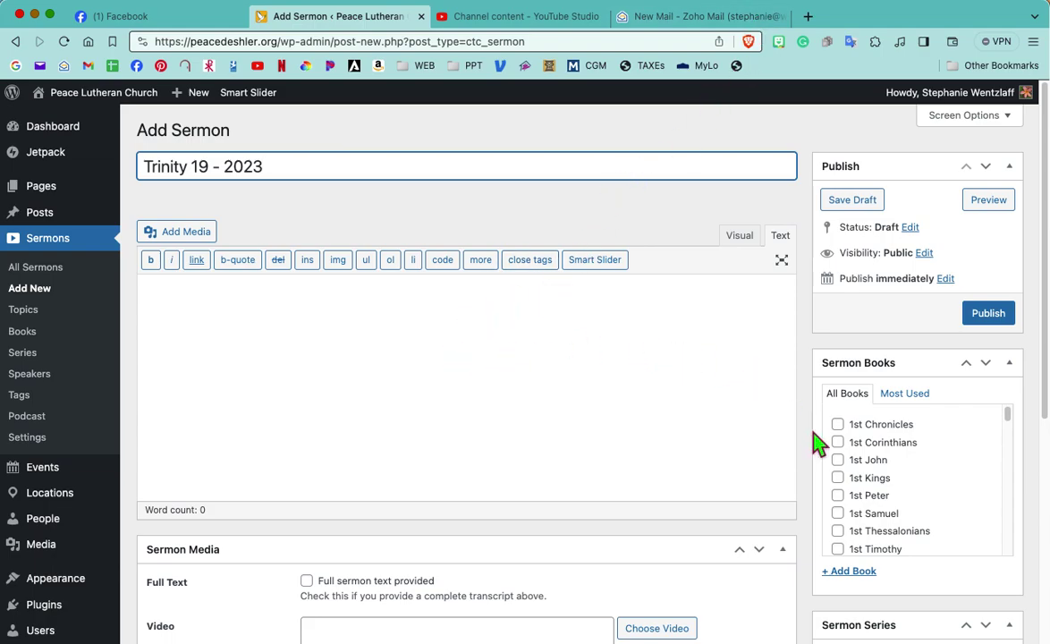
Assign the sermon to the book of Psalms
{"action": "scroll", "coordinate": [886, 465], "scroll_direction": "down", "scroll_amount": 1}
{"action": "scroll", "coordinate": [890, 465], "scroll_direction": "down", "scroll_amount": 5}
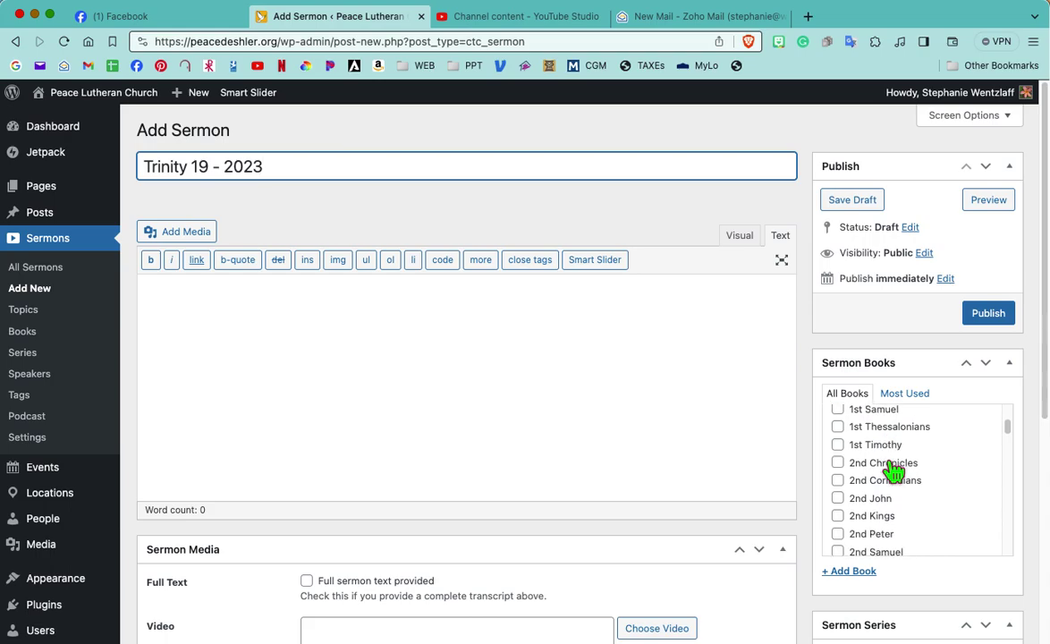
{"action": "scroll", "coordinate": [893, 470], "scroll_direction": "down", "scroll_amount": 10}
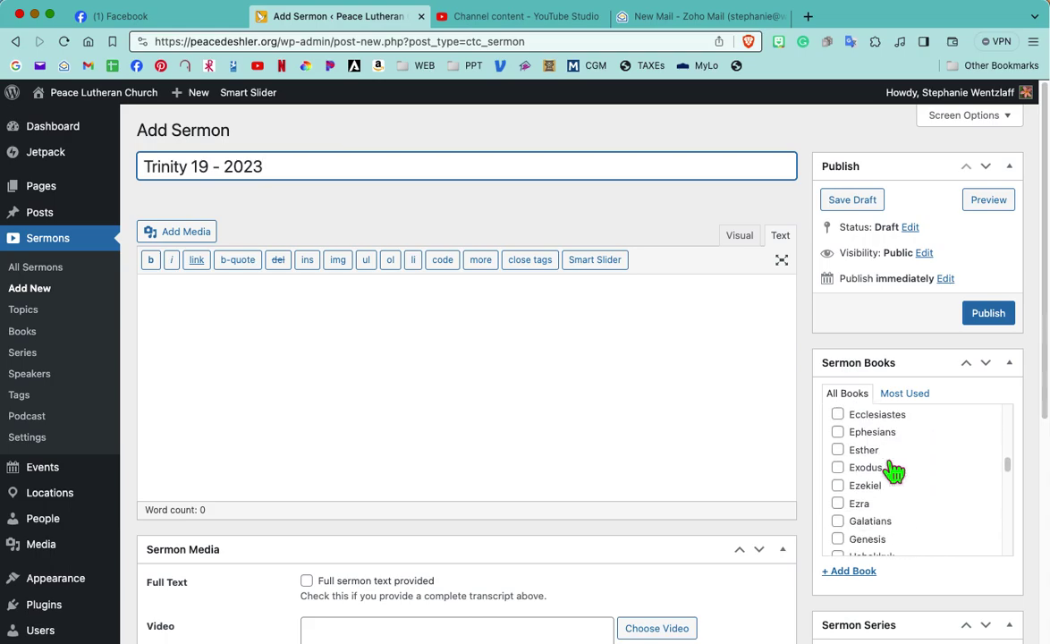
{"action": "scroll", "coordinate": [890, 468], "scroll_direction": "down", "scroll_amount": 4}
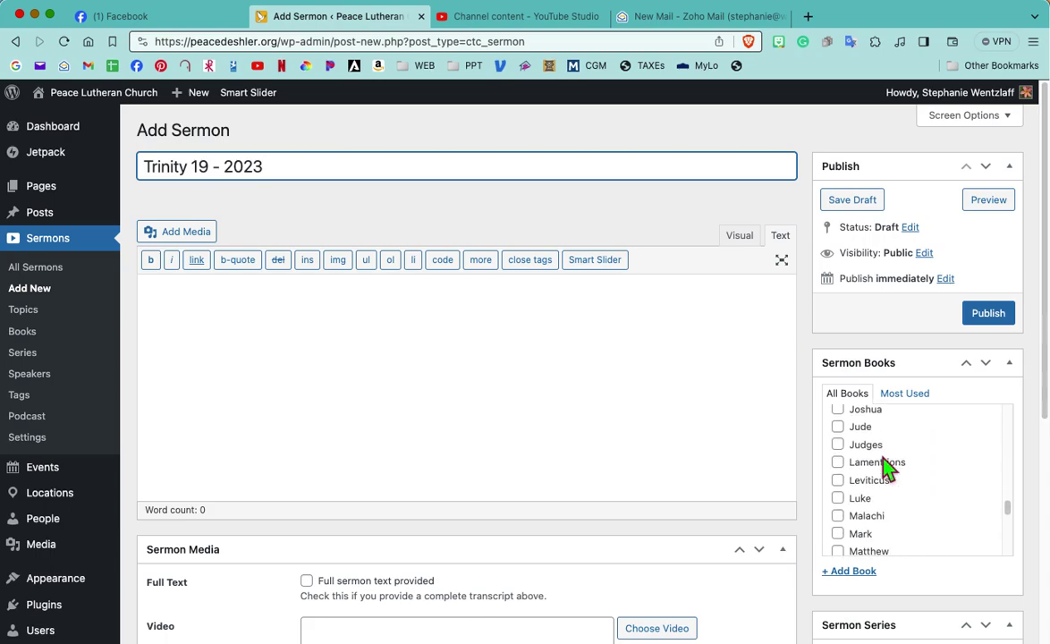
{"action": "scroll", "coordinate": [886, 465], "scroll_direction": "down", "scroll_amount": 4}
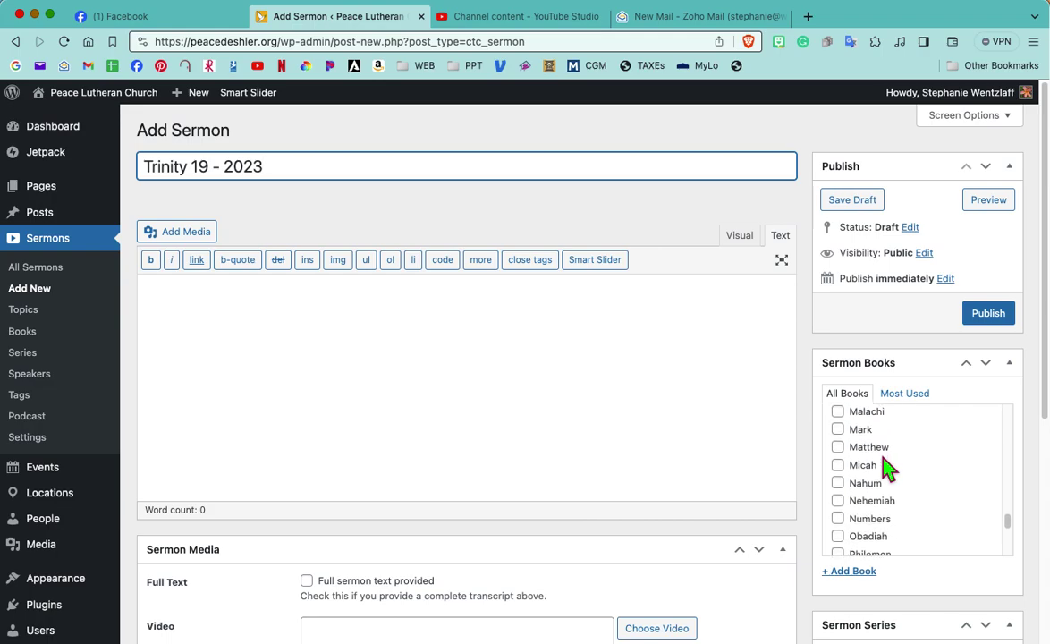
{"action": "scroll", "coordinate": [885, 465], "scroll_direction": "down", "scroll_amount": 2}
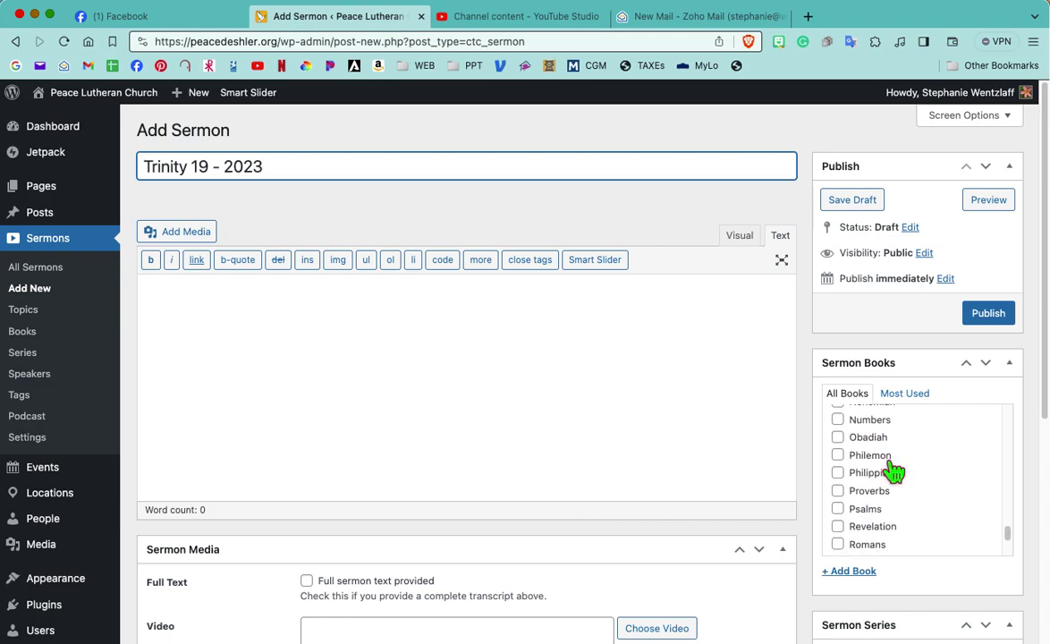
{"action": "scroll", "coordinate": [890, 473], "scroll_direction": "down", "scroll_amount": 1}
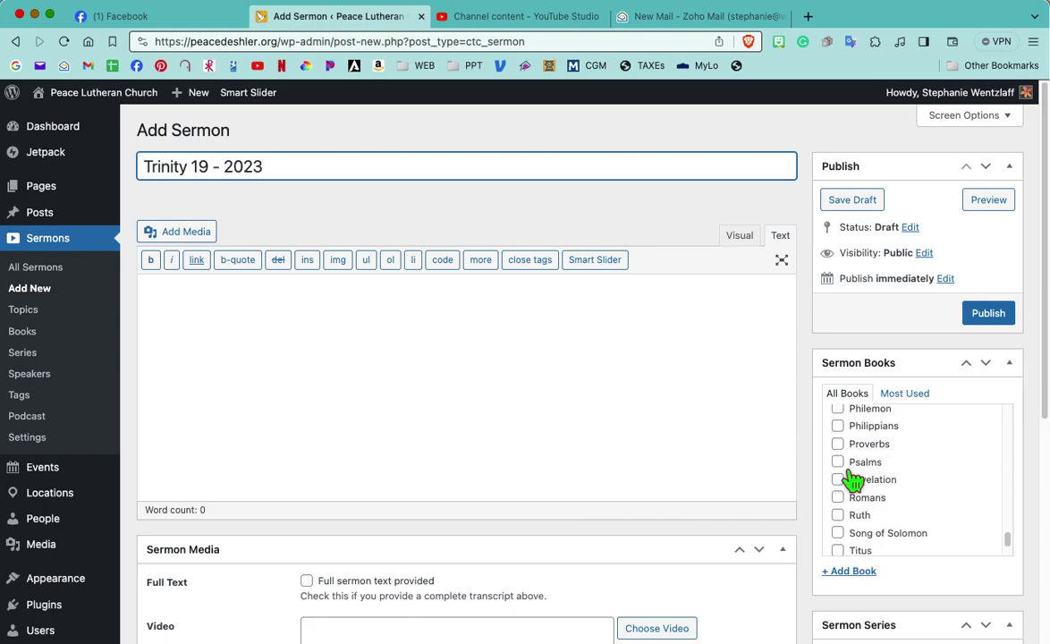
{"action": "left_click", "coordinate": [851, 467]}
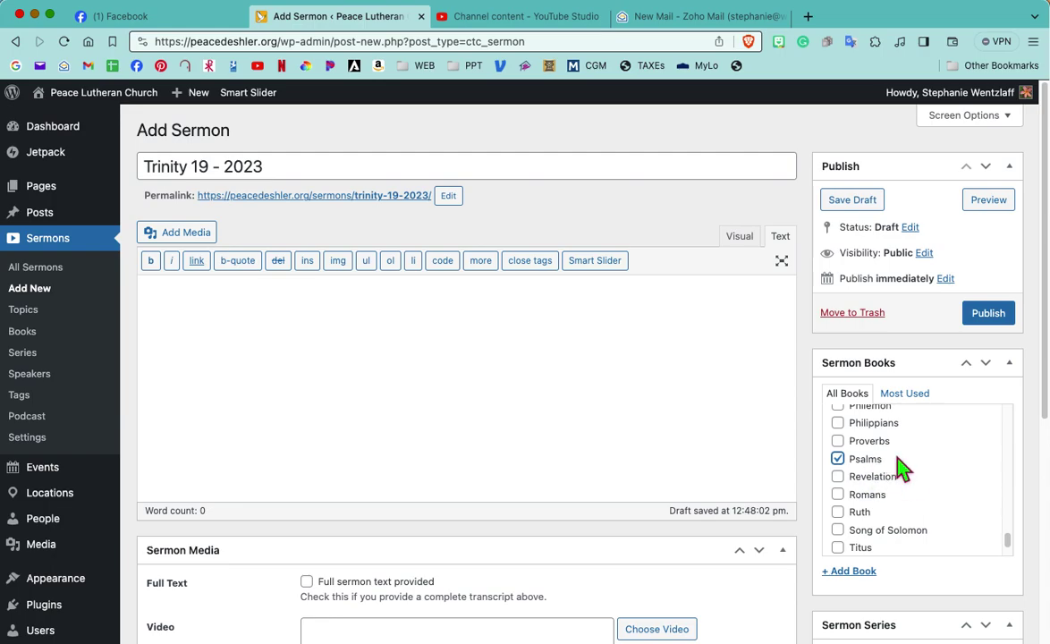
Assign the sermon to the Trinity Season series
{"action": "scroll", "coordinate": [841, 487], "scroll_direction": "down", "scroll_amount": 2}
{"action": "scroll", "coordinate": [877, 582], "scroll_direction": "down", "scroll_amount": 3}
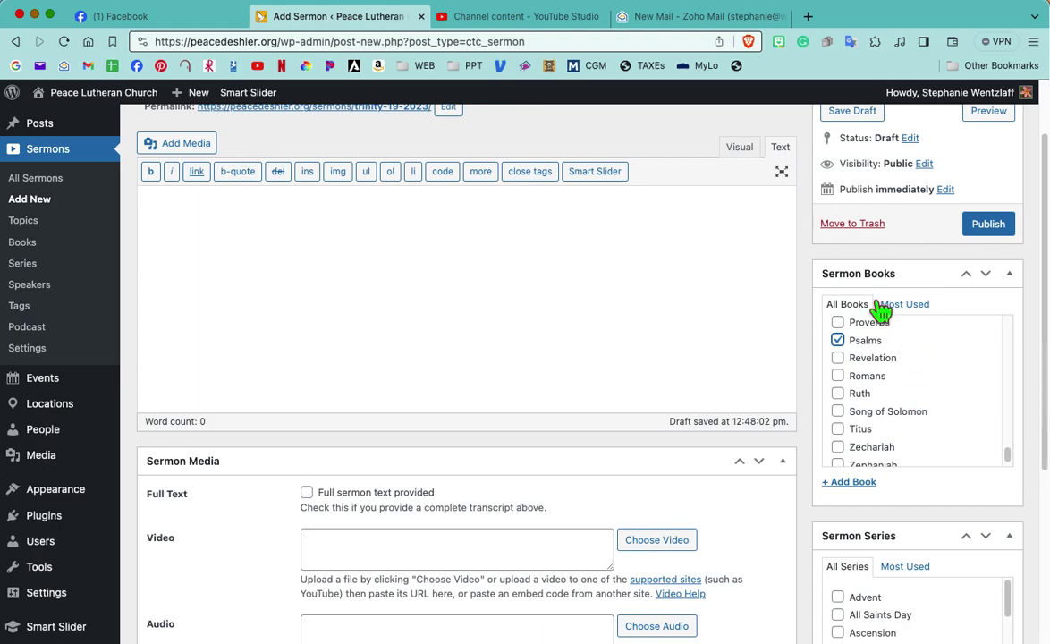
{"action": "scroll", "coordinate": [884, 519], "scroll_direction": "down", "scroll_amount": 1}
{"action": "scroll", "coordinate": [889, 531], "scroll_direction": "down", "scroll_amount": 5}
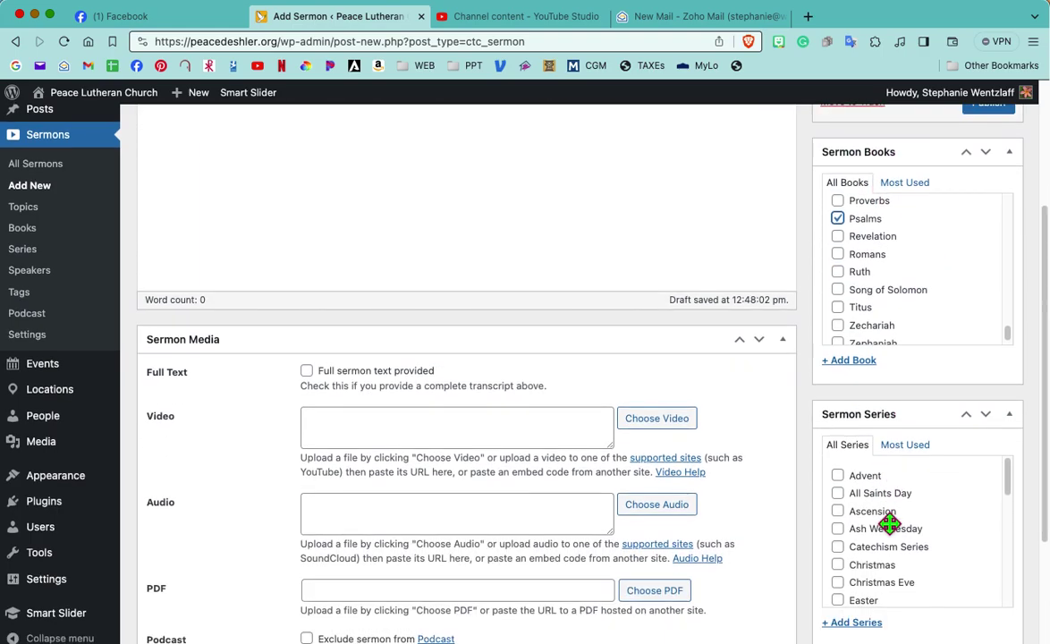
{"action": "scroll", "coordinate": [885, 535], "scroll_direction": "down", "scroll_amount": 5}
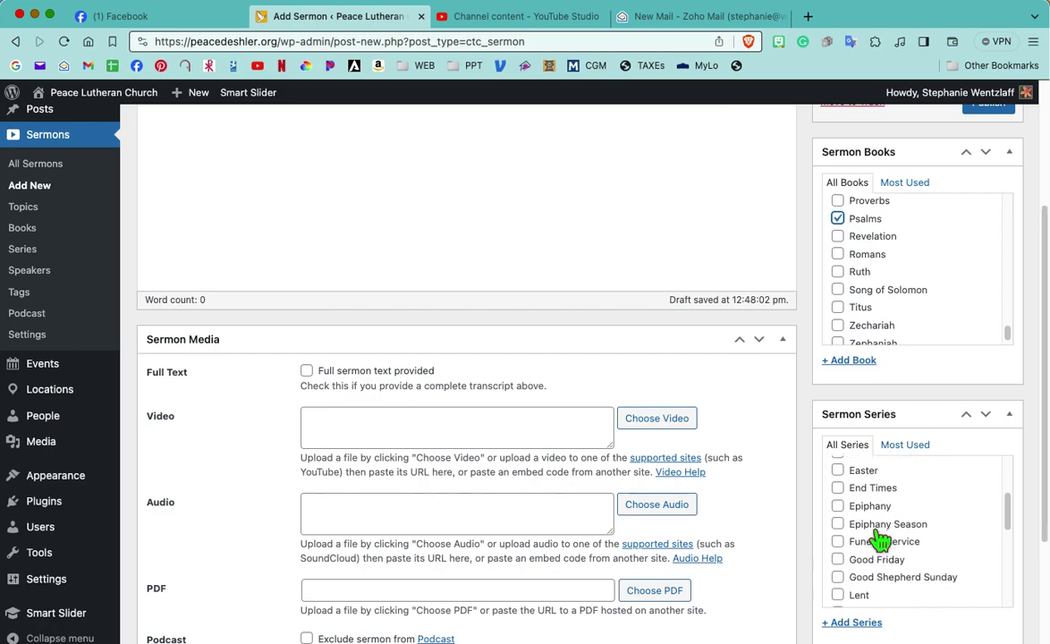
{"action": "scroll", "coordinate": [880, 538], "scroll_direction": "down", "scroll_amount": 5}
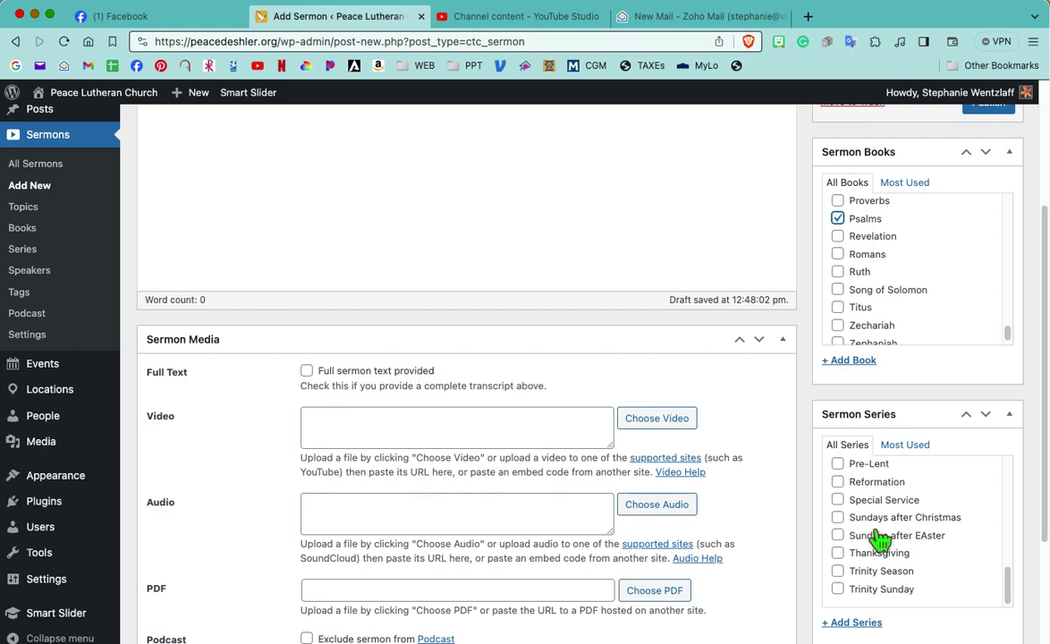
{"action": "left_click", "coordinate": [839, 572]}
Add a new sermon series named "Wedding" and check the series list for it
{"action": "scroll", "coordinate": [940, 536], "scroll_direction": "down", "scroll_amount": 3}
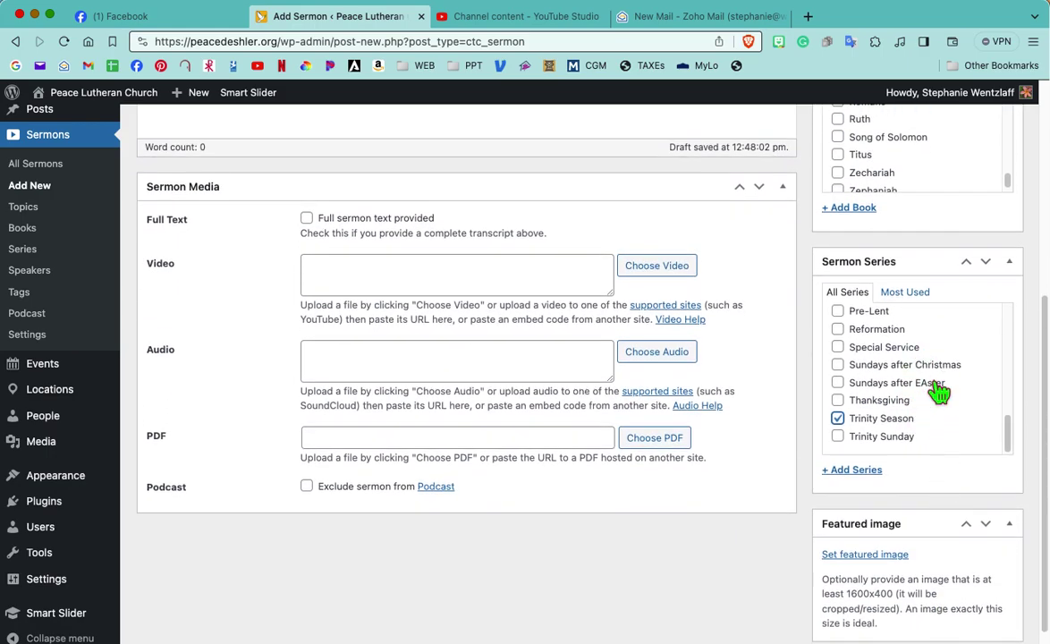
{"action": "left_click", "coordinate": [877, 477]}
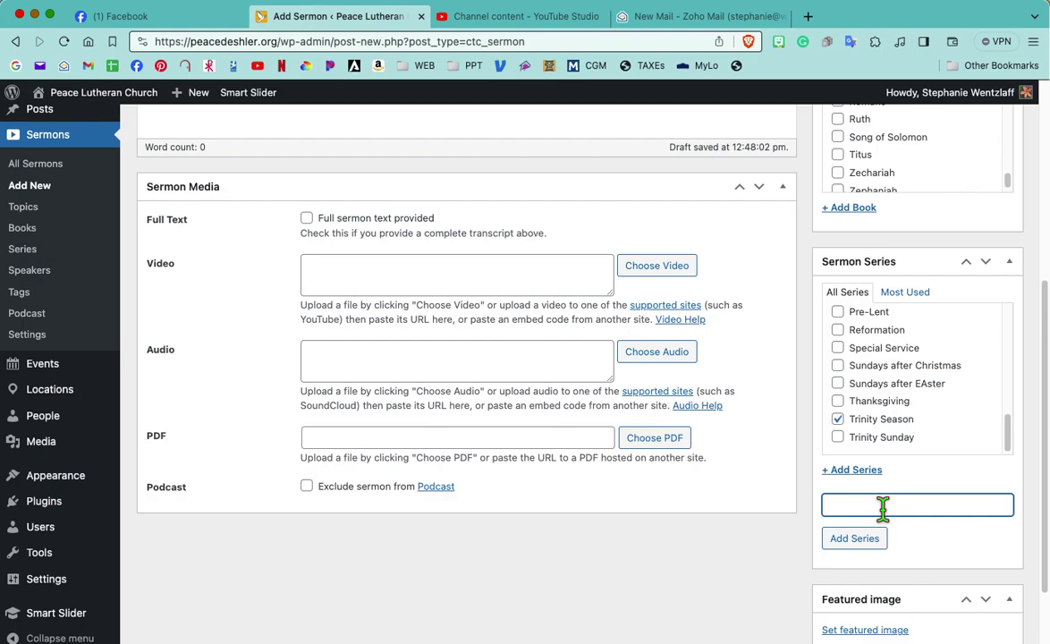
{"action": "type", "text": "Wedding"}
{"action": "left_click", "coordinate": [865, 545]}
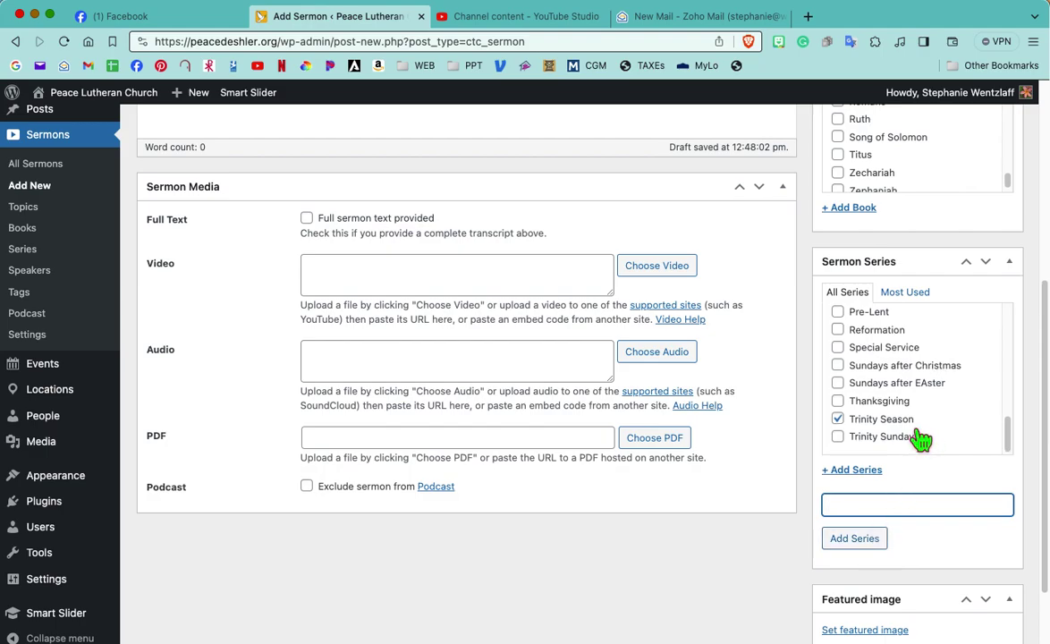
{"action": "scroll", "coordinate": [899, 398], "scroll_direction": "up", "scroll_amount": 5}
{"action": "scroll", "coordinate": [899, 394], "scroll_direction": "up", "scroll_amount": 3}
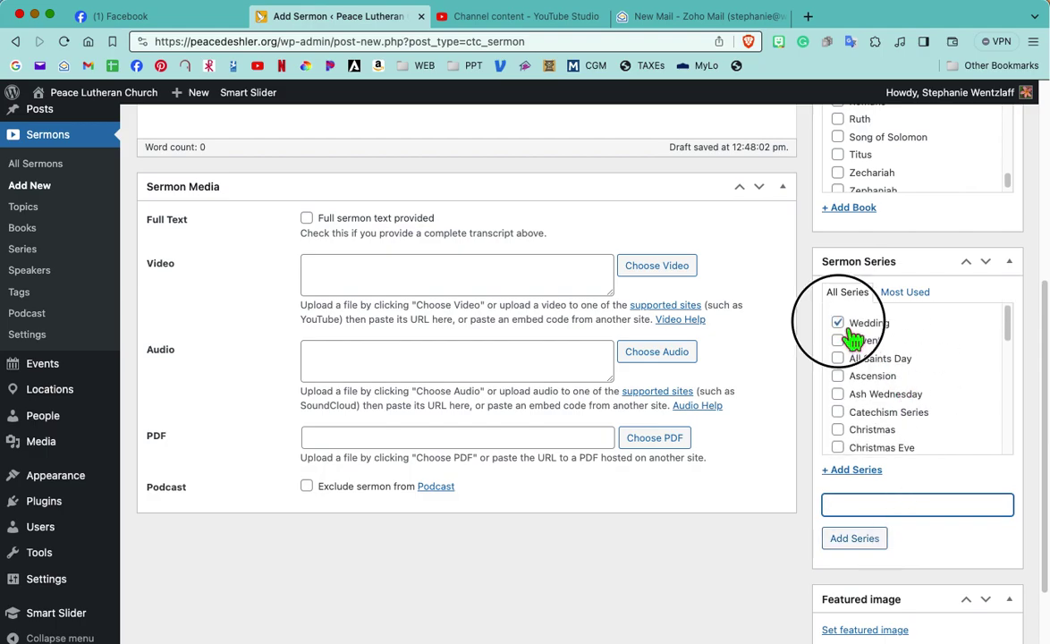
{"action": "scroll", "coordinate": [894, 420], "scroll_direction": "down", "scroll_amount": 5}
{"action": "scroll", "coordinate": [927, 417], "scroll_direction": "down", "scroll_amount": 3}
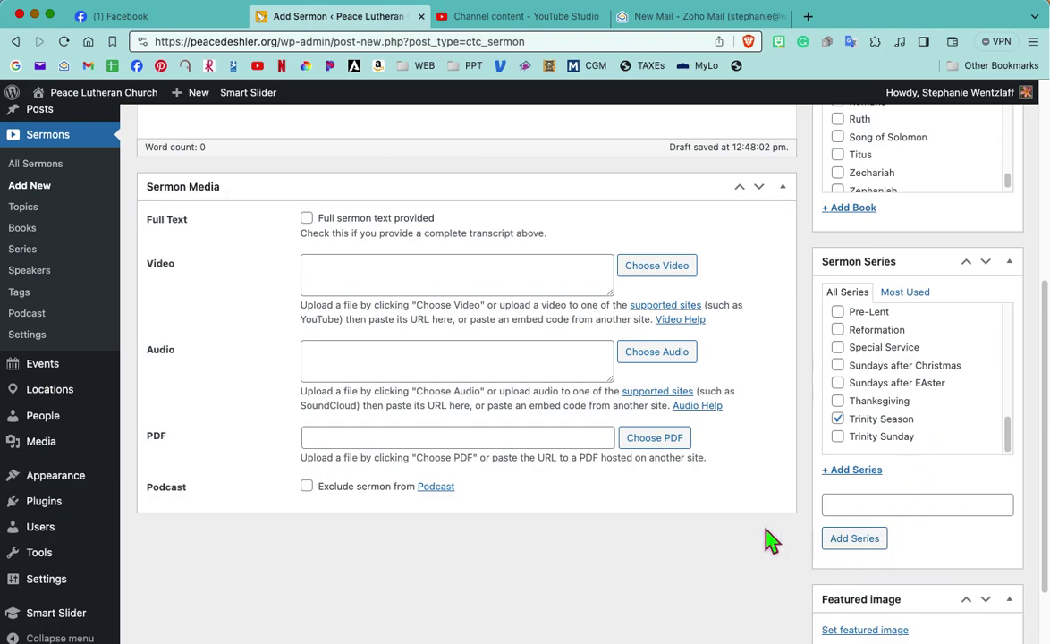
Compare the visual and plain-text editing modes, then enter the filler text "Copy paste dssfdjksdflksdfkj dasdfjksdjklfds" in the sermon body as plain text
{"action": "scroll", "coordinate": [774, 544], "scroll_direction": "down", "scroll_amount": 2}
{"action": "scroll", "coordinate": [733, 501], "scroll_direction": "up", "scroll_amount": 9}
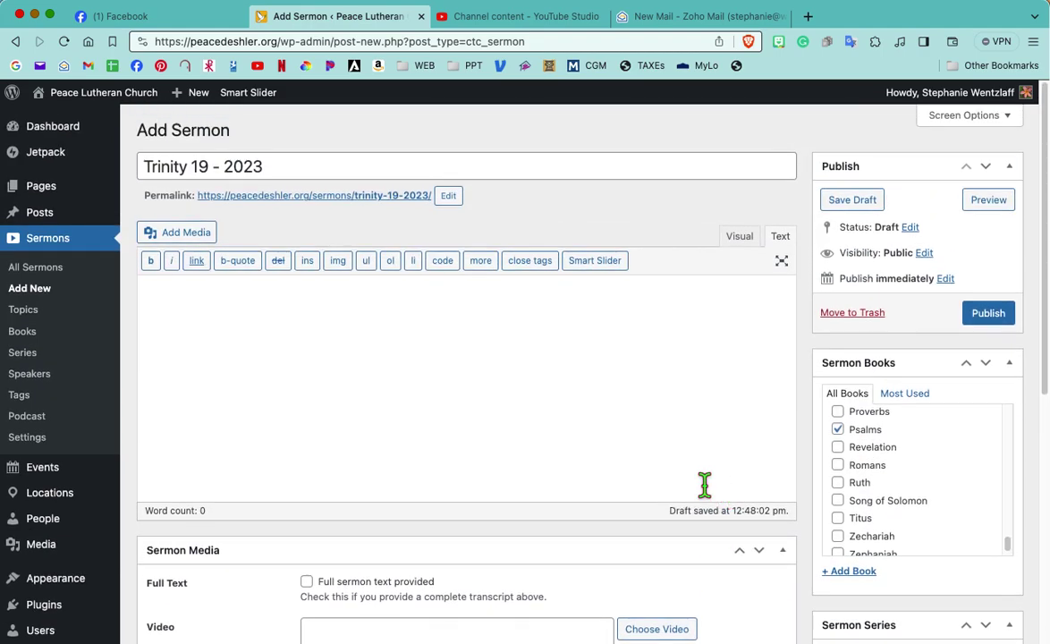
{"action": "scroll", "coordinate": [734, 485], "scroll_direction": "down", "scroll_amount": 2}
{"action": "scroll", "coordinate": [604, 354], "scroll_direction": "up", "scroll_amount": 2}
{"action": "left_click", "coordinate": [740, 249]}
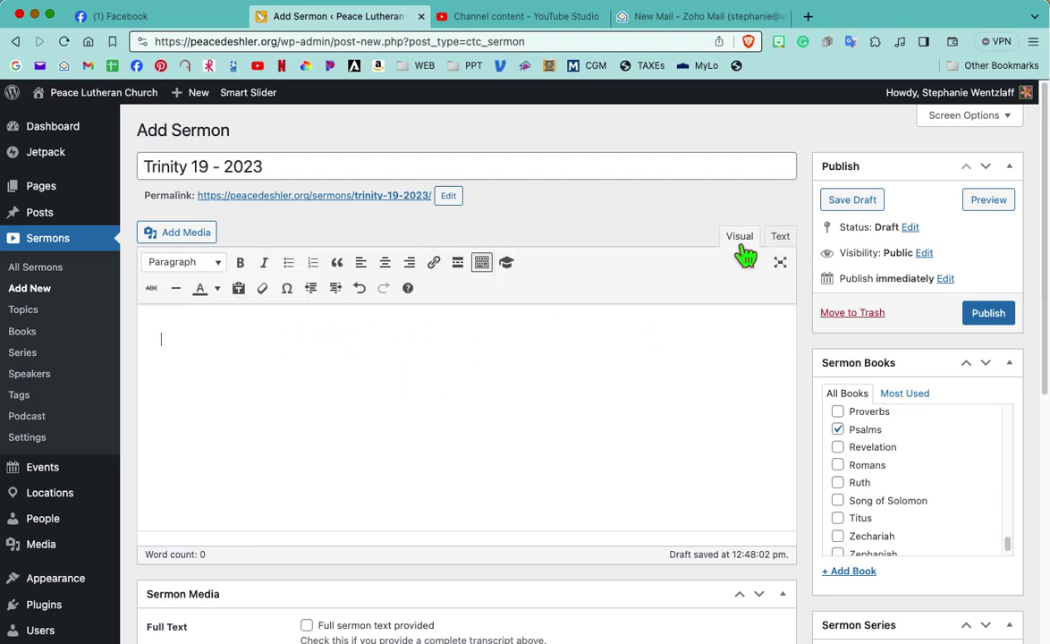
{"action": "left_click", "coordinate": [778, 237]}
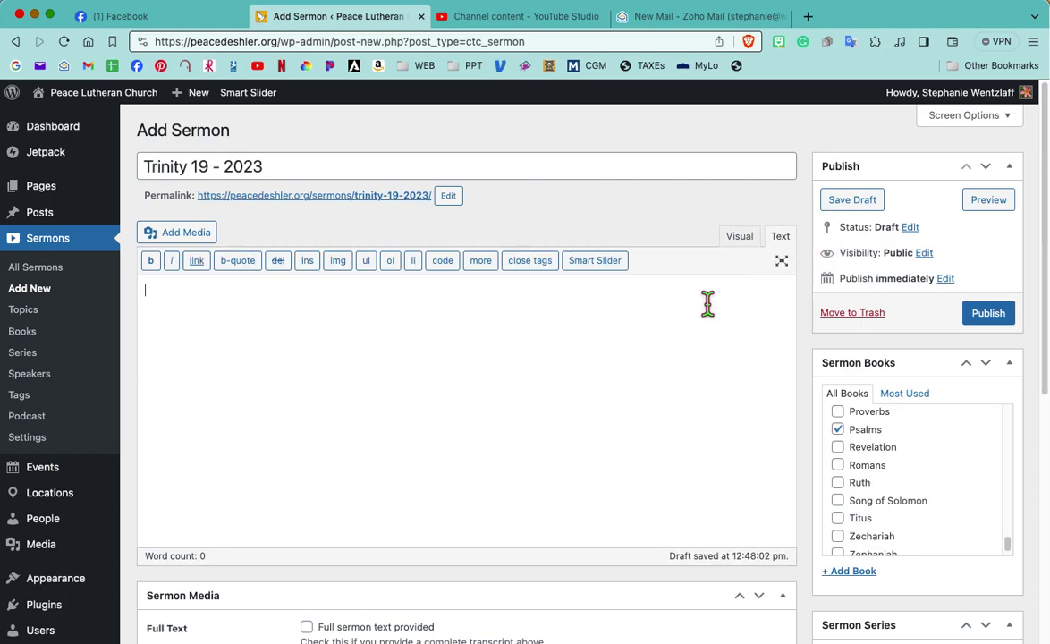
{"action": "type", "text": "C"}
{"action": "type", "text": "opy paste dssfdjksdflk"}
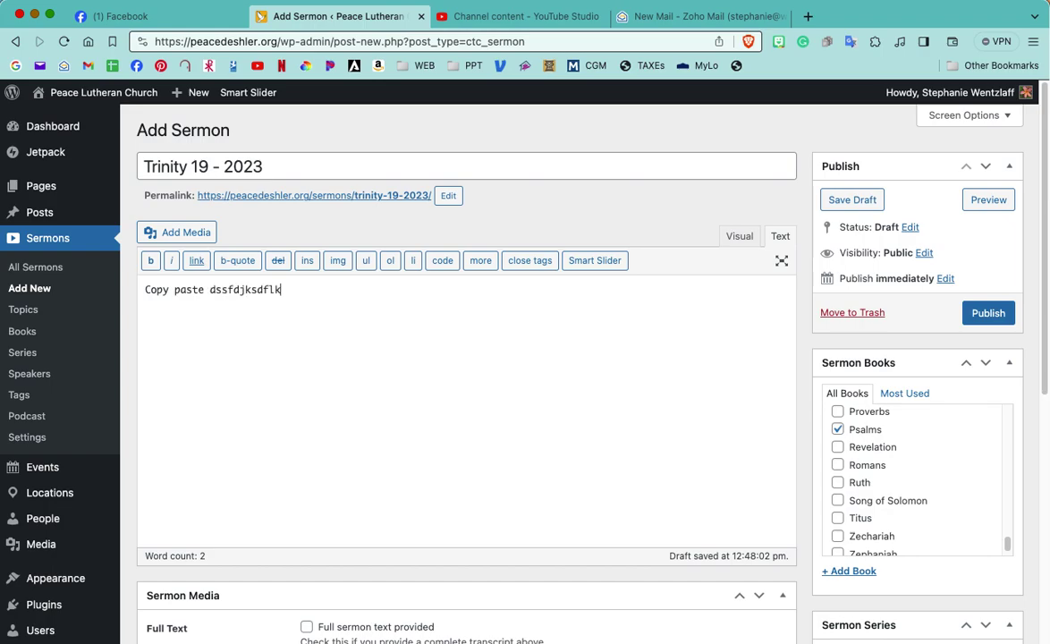
{"action": "type", "text": "sdfkj dasdfjksdjklfds"}
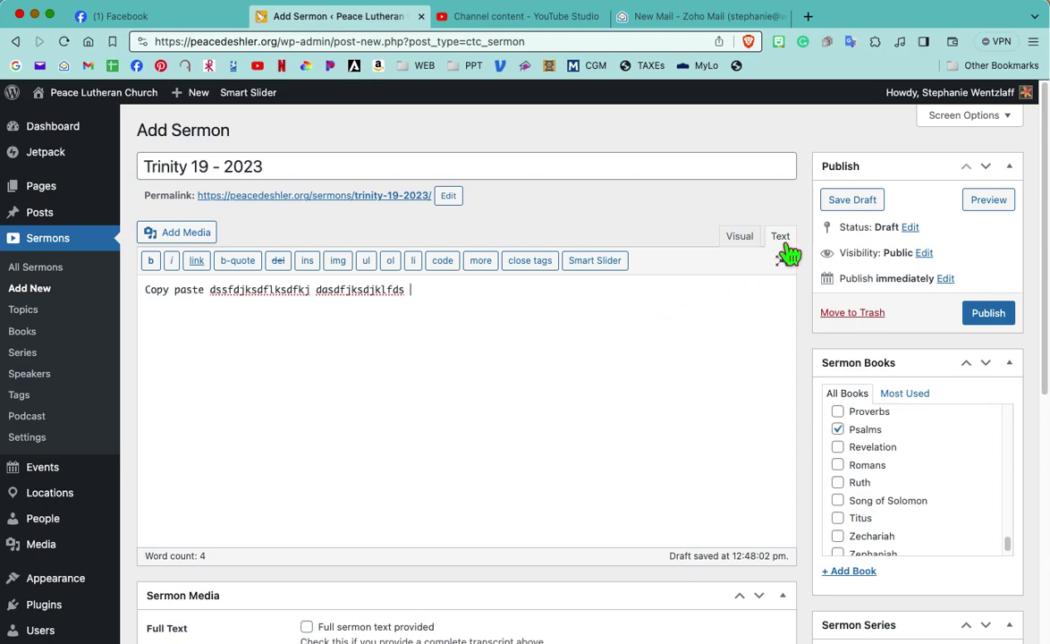
Format the filler line in the sermon body as bold and green in the visual editor
{"action": "left_click", "coordinate": [761, 248]}
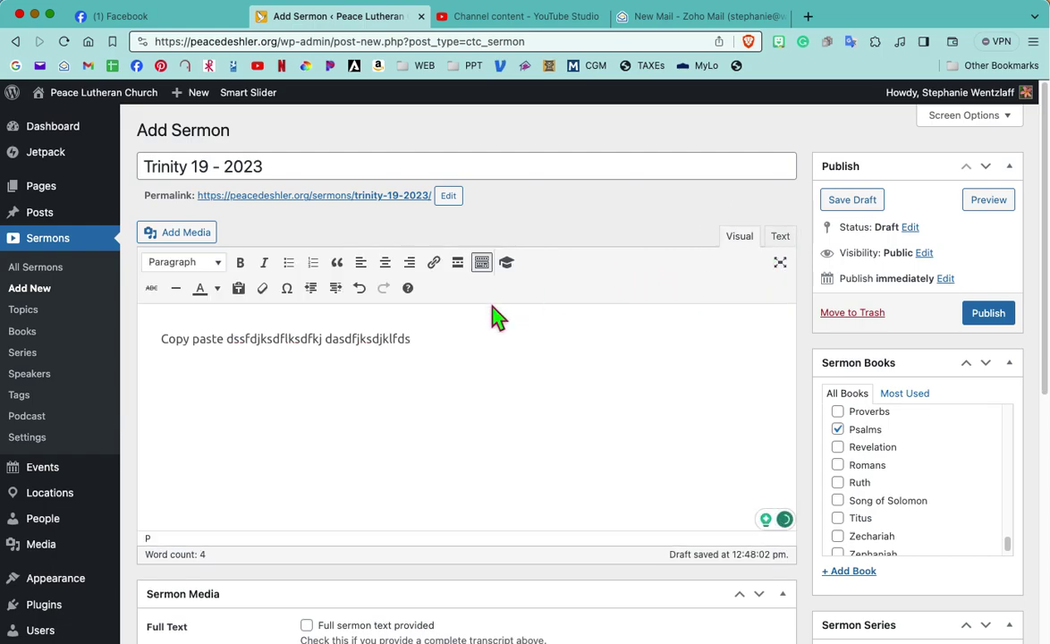
{"action": "left_click_drag", "start_coordinate": [439, 345], "coordinate": [157, 343]}
{"action": "left_click", "coordinate": [240, 262]}
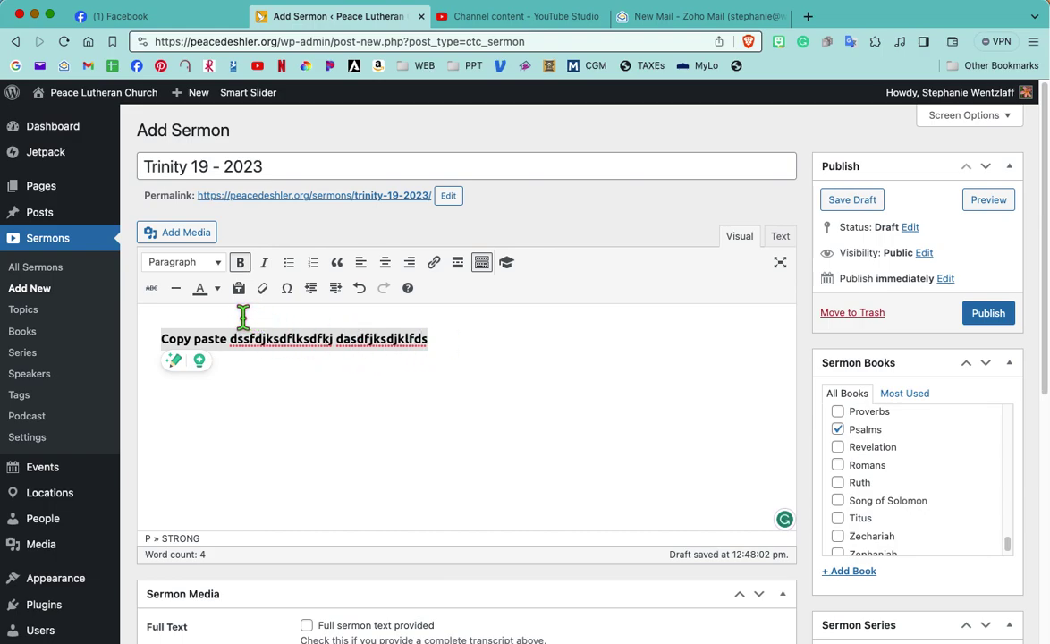
{"action": "left_click", "coordinate": [216, 288]}
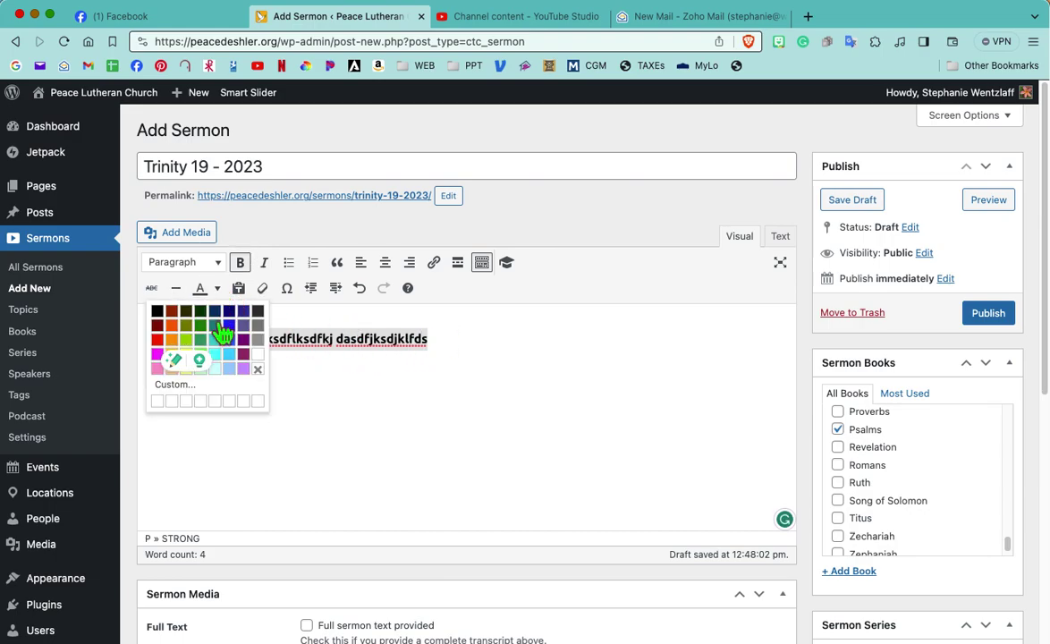
{"action": "left_click", "coordinate": [215, 331]}
{"action": "left_click", "coordinate": [443, 350]}
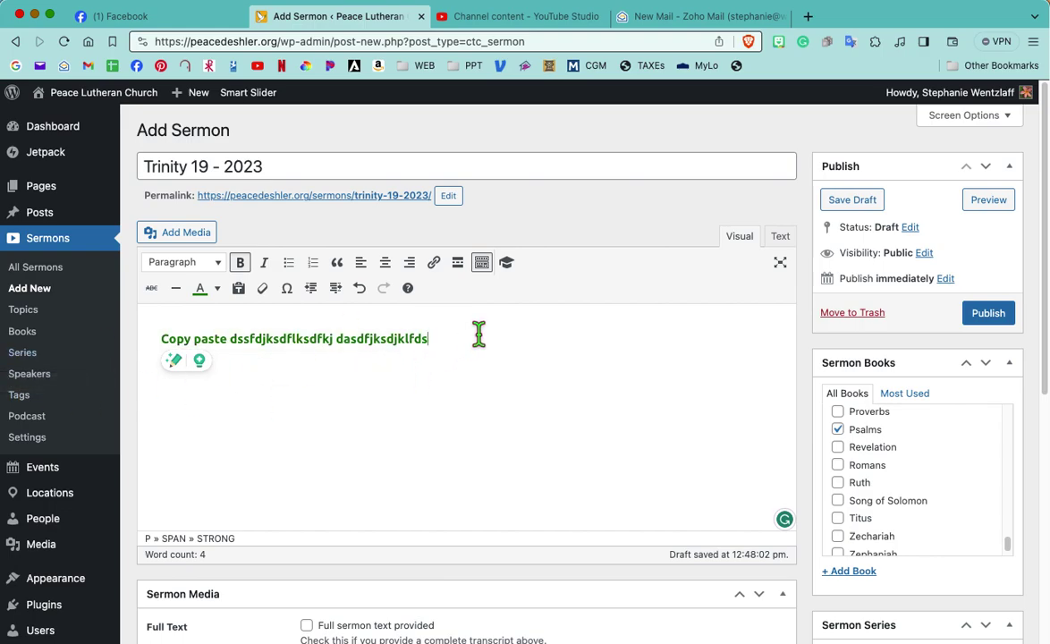
Replace the whole sermon body, including its formatting code, with "Sermon Text:" and return to the visual editor
{"action": "left_click", "coordinate": [781, 242]}
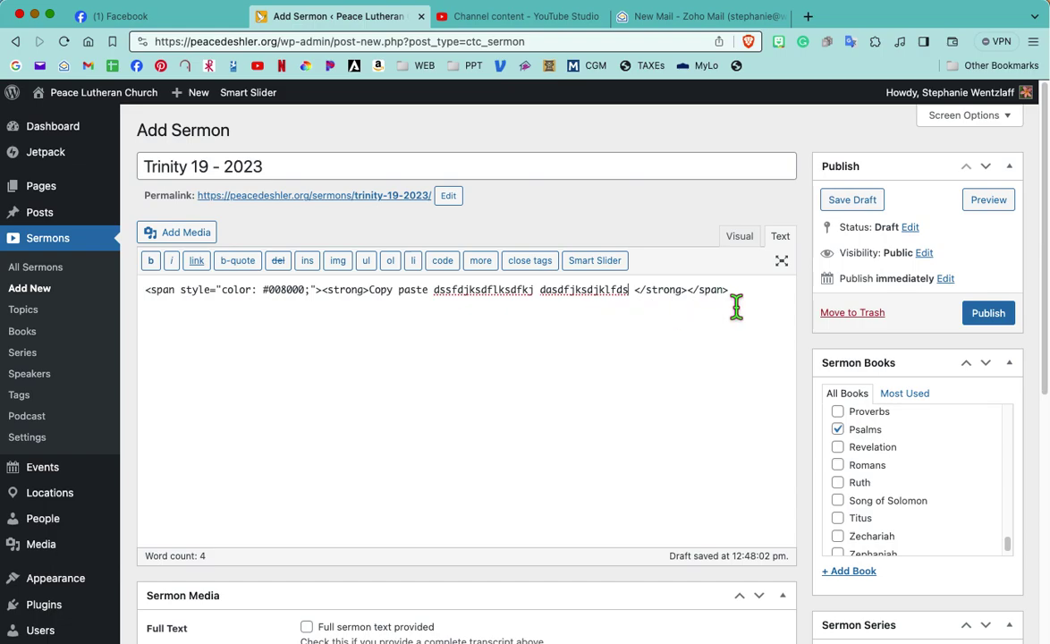
{"action": "left_click_drag", "start_coordinate": [740, 304], "coordinate": [145, 303]}
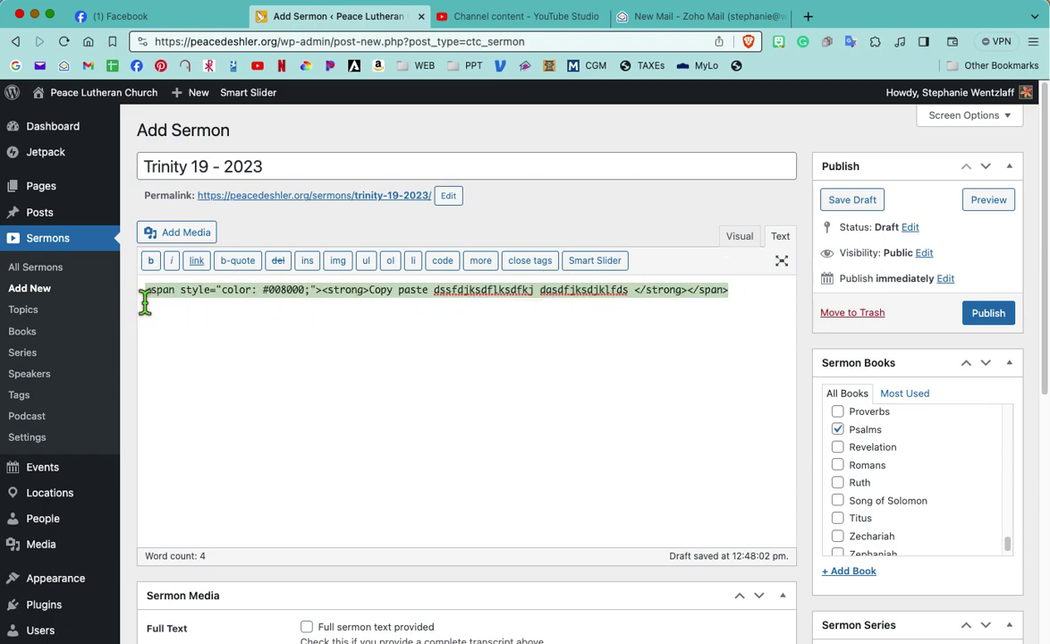
{"action": "type", "text": "cop"}
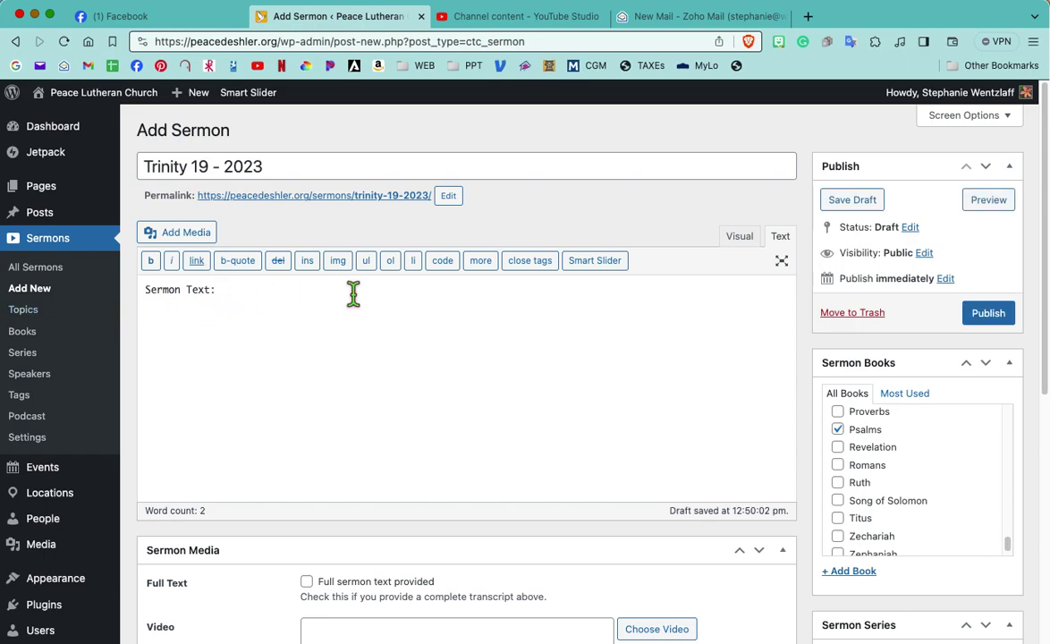
{"action": "left_click", "coordinate": [748, 238]}
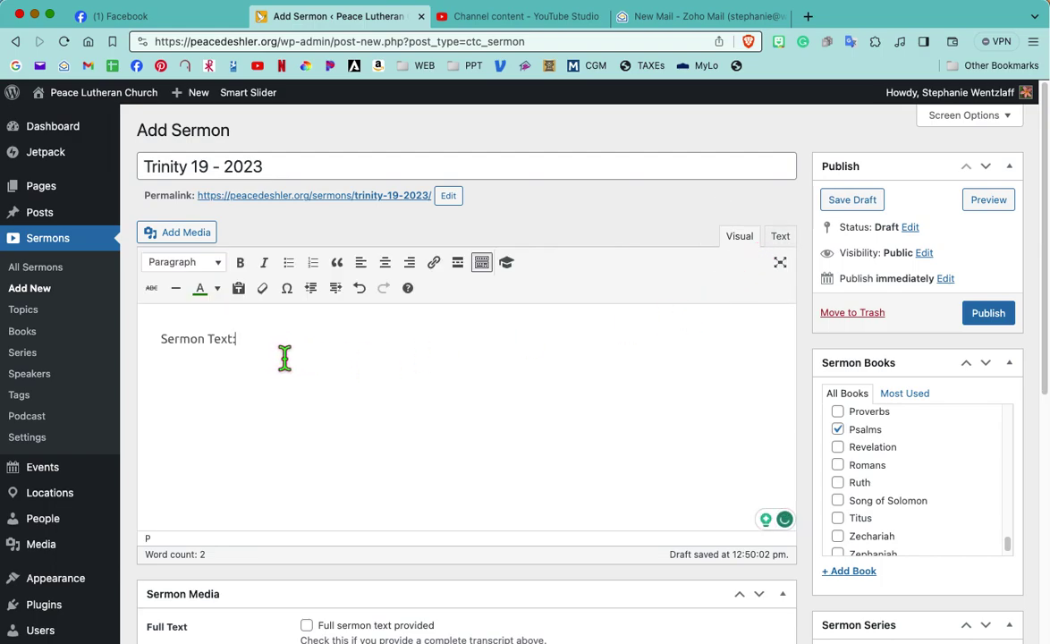
Switch the sermon body to plain-text editing and place the cursor in the sermon's empty Video field
{"action": "left_click", "coordinate": [780, 236]}
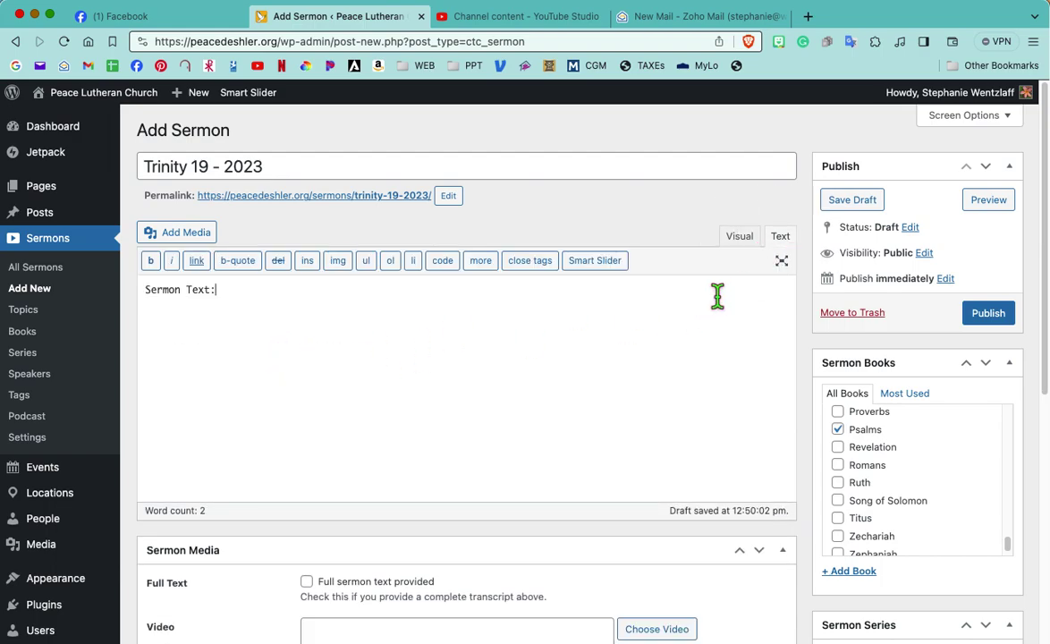
{"action": "scroll", "coordinate": [647, 457], "scroll_direction": "down", "scroll_amount": 3}
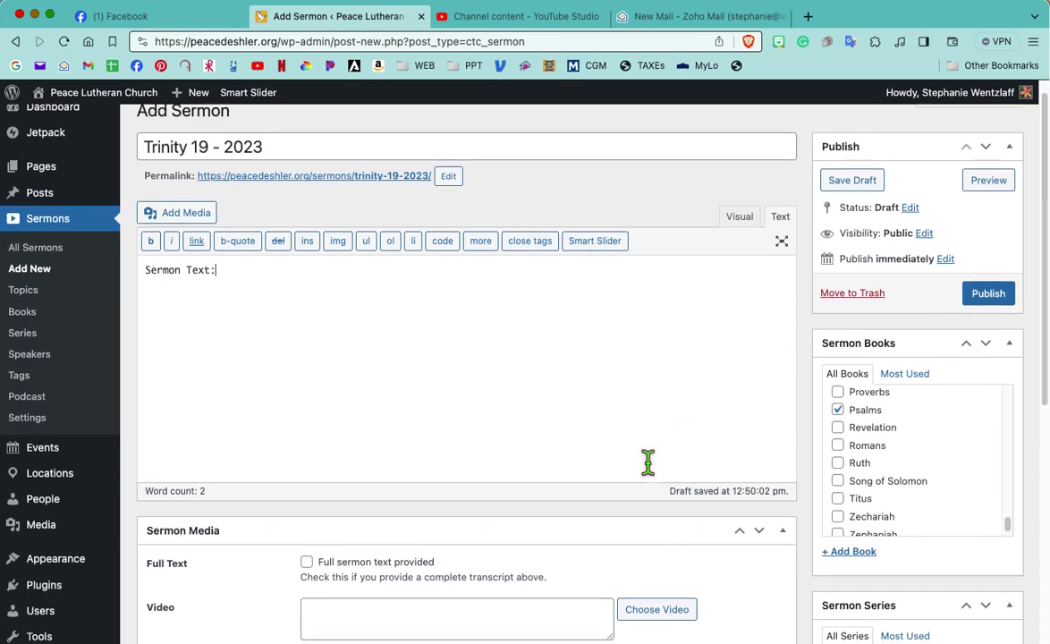
{"action": "left_click", "coordinate": [551, 493]}
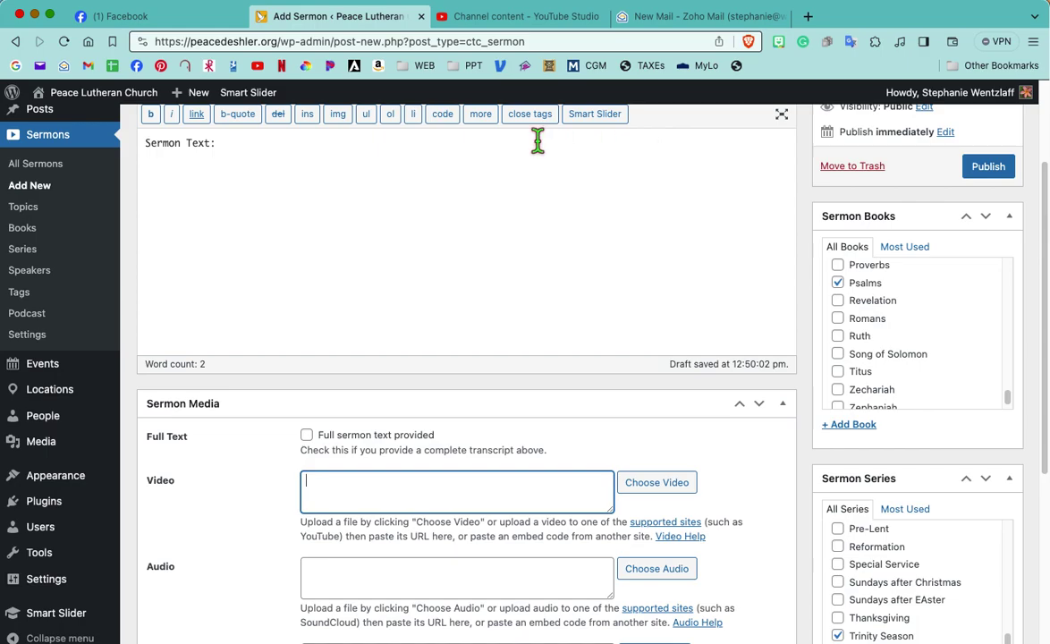
Switch to the church's Facebook page and open the embed options for the live video posted October 15 at 8:32 AM
{"action": "left_click", "coordinate": [144, 17]}
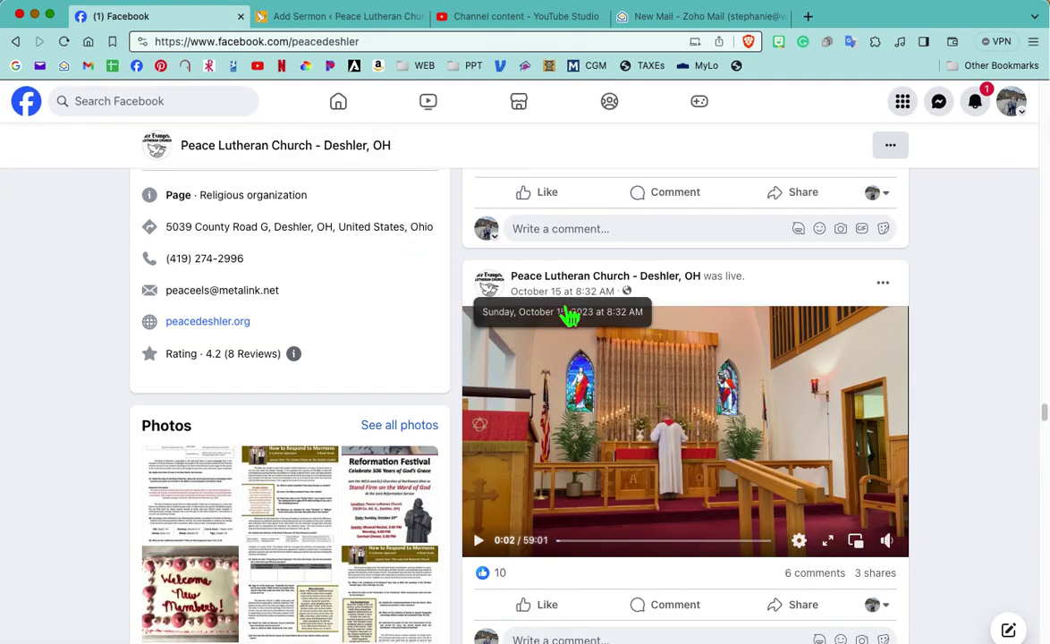
{"action": "scroll", "coordinate": [678, 404], "scroll_direction": "down", "scroll_amount": 1}
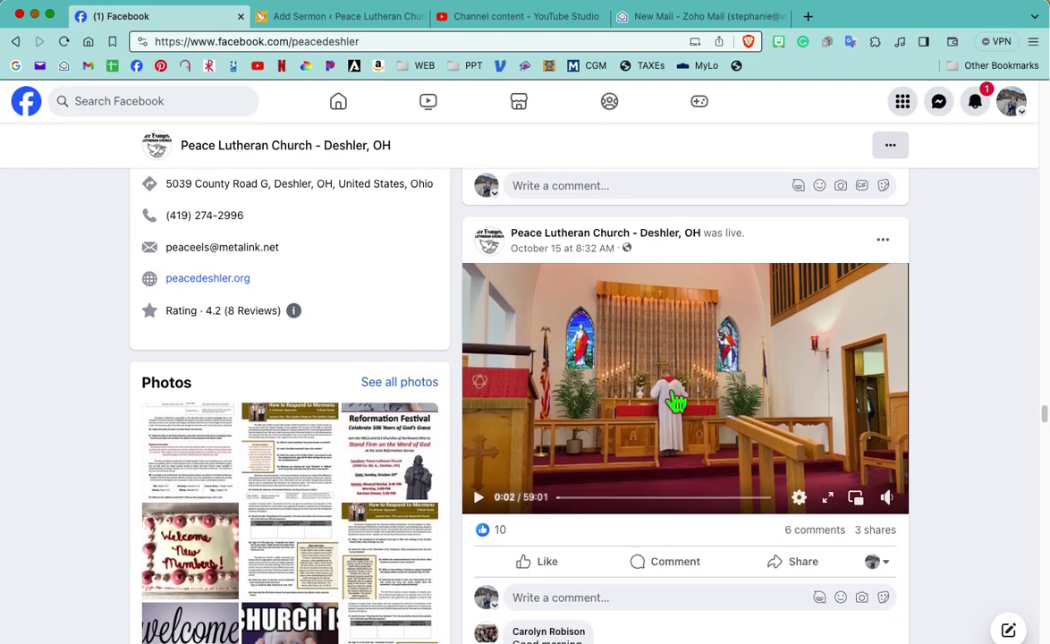
{"action": "scroll", "coordinate": [680, 410], "scroll_direction": "down", "scroll_amount": 1}
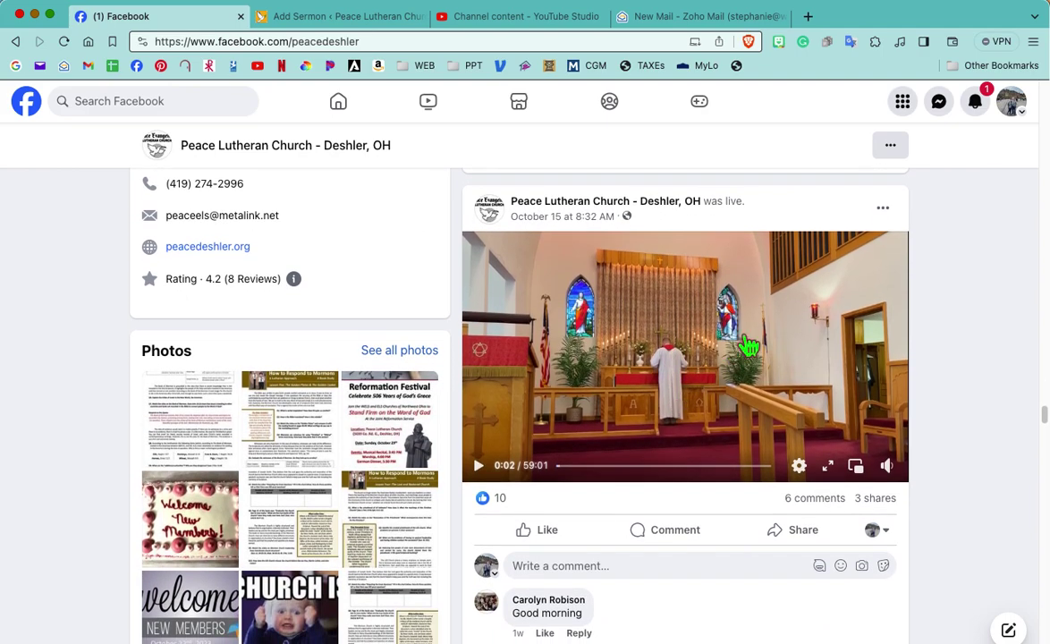
{"action": "left_click", "coordinate": [884, 209]}
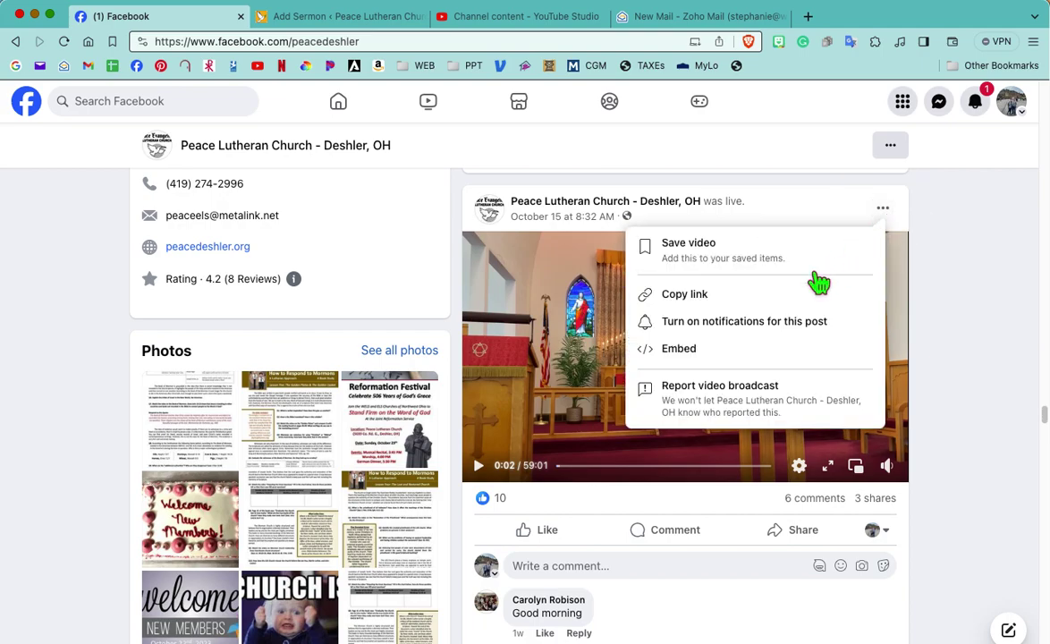
{"action": "left_click", "coordinate": [695, 351]}
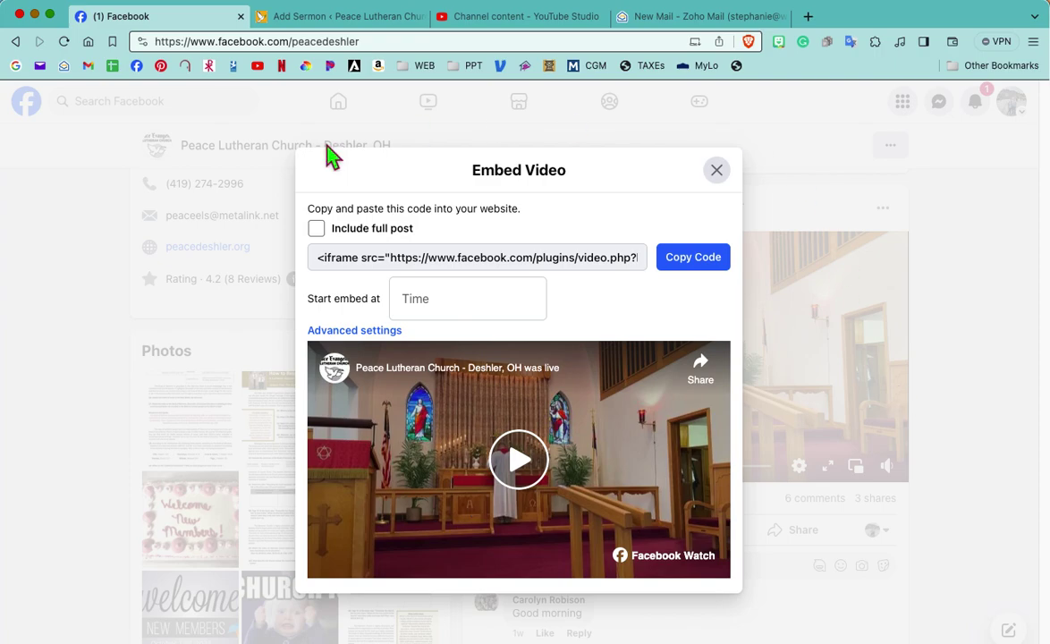
Try an embed start time of 3:15 for the video and clear it again
{"action": "left_click", "coordinate": [434, 306]}
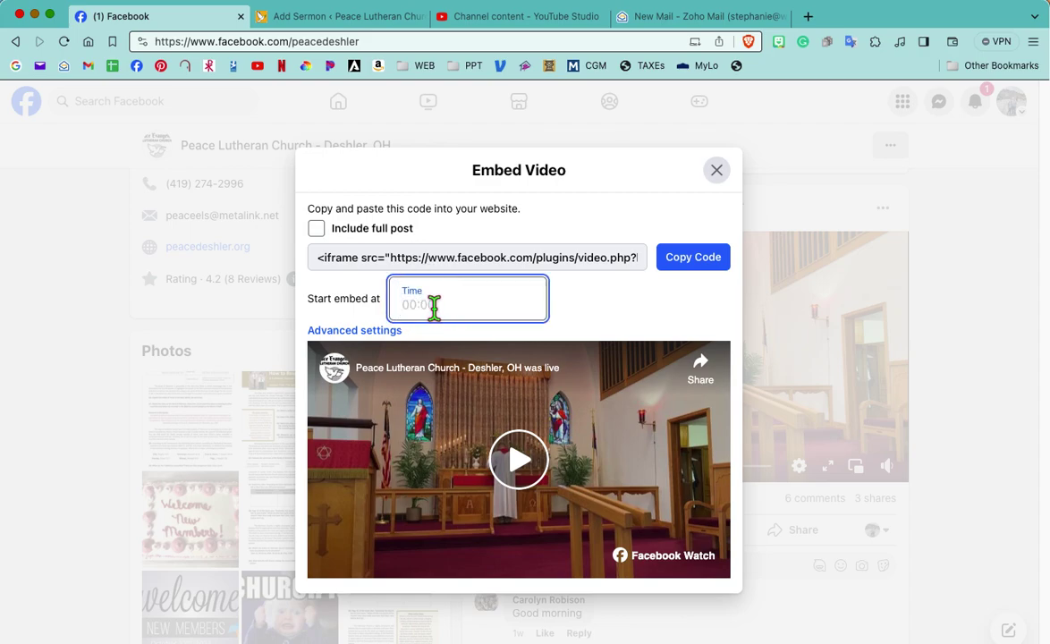
{"action": "type", "text": "3:"}
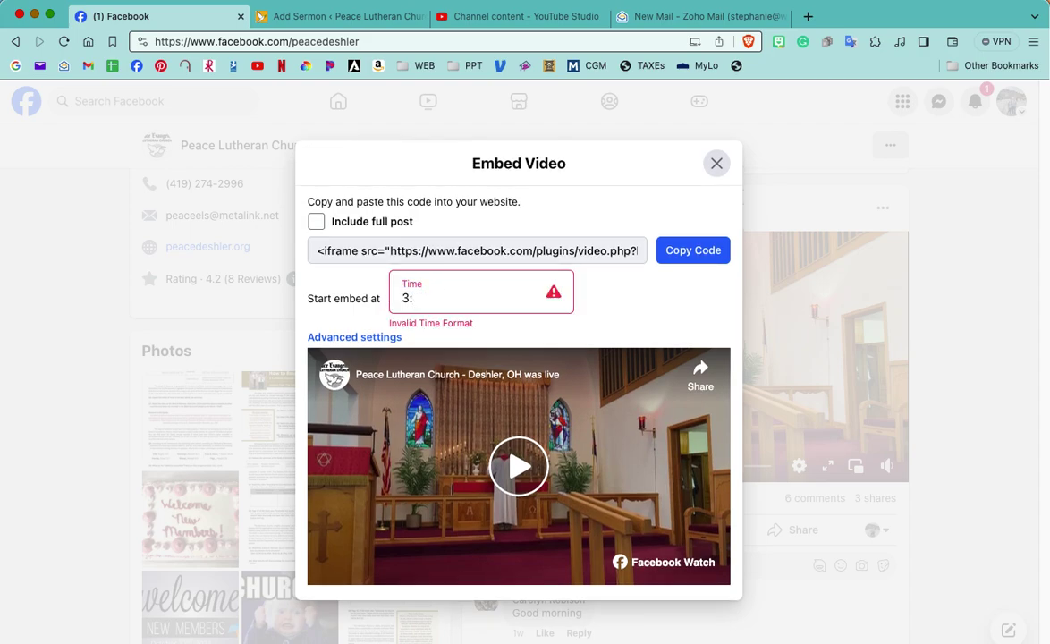
{"action": "type", "text": "15"}
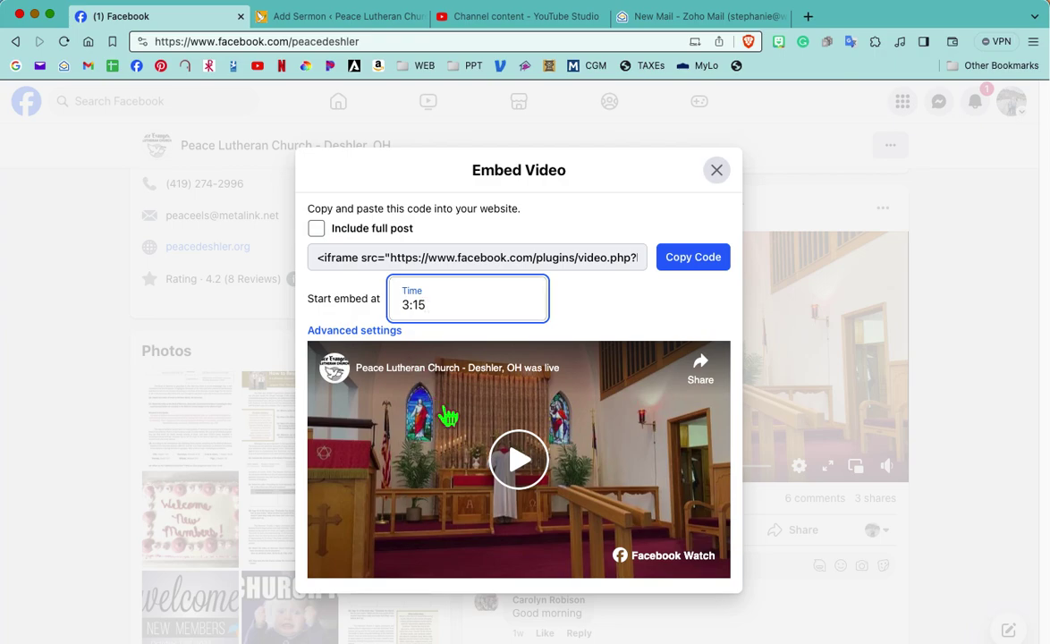
{"action": "key", "text": "BackSpace"}
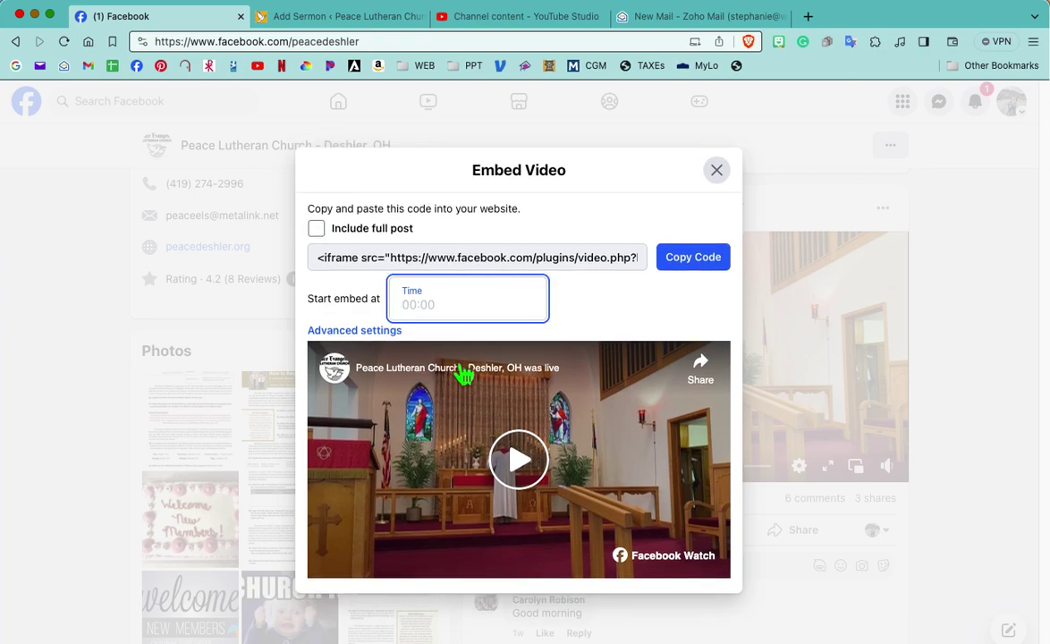
Copy the Facebook video's embed code and paste it into the Video field of the sermon in WordPress
{"action": "left_click", "coordinate": [708, 262]}
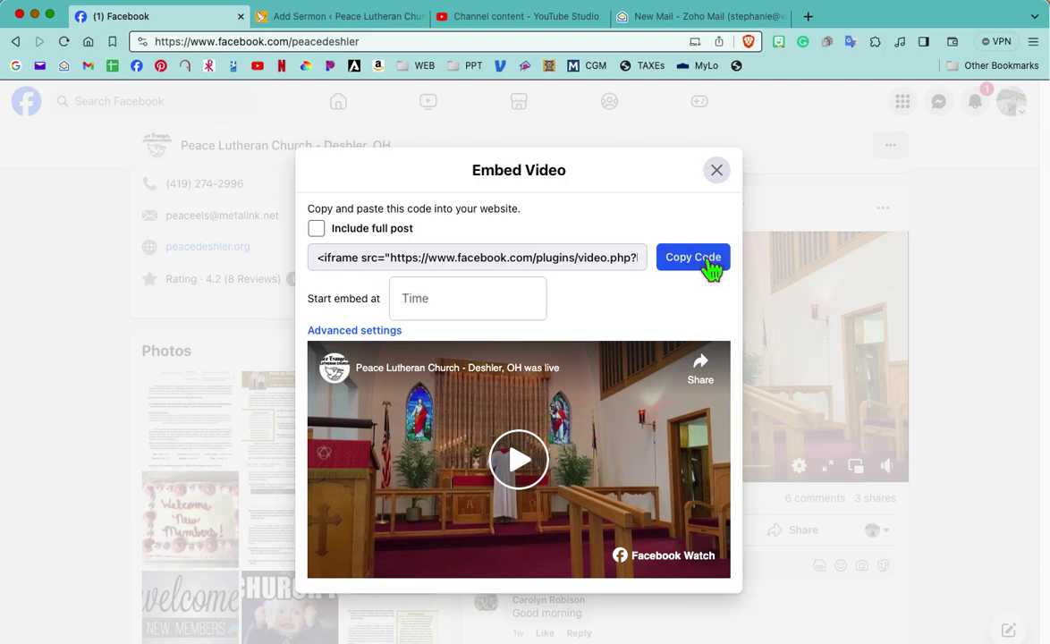
{"action": "left_click", "coordinate": [724, 171]}
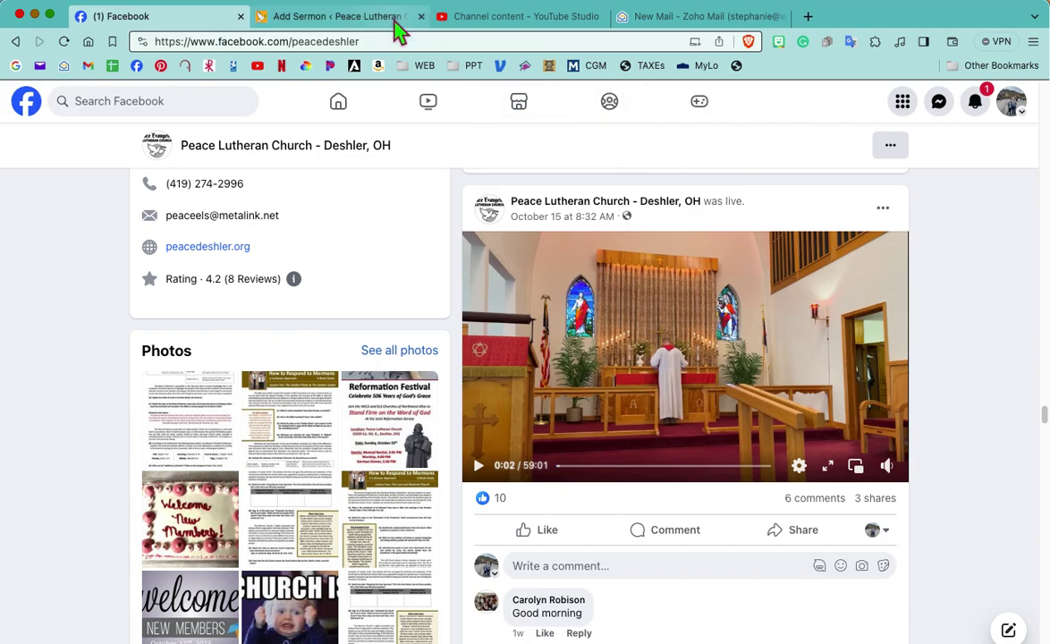
{"action": "left_click", "coordinate": [362, 17]}
{"action": "key", "text": "super+v"}
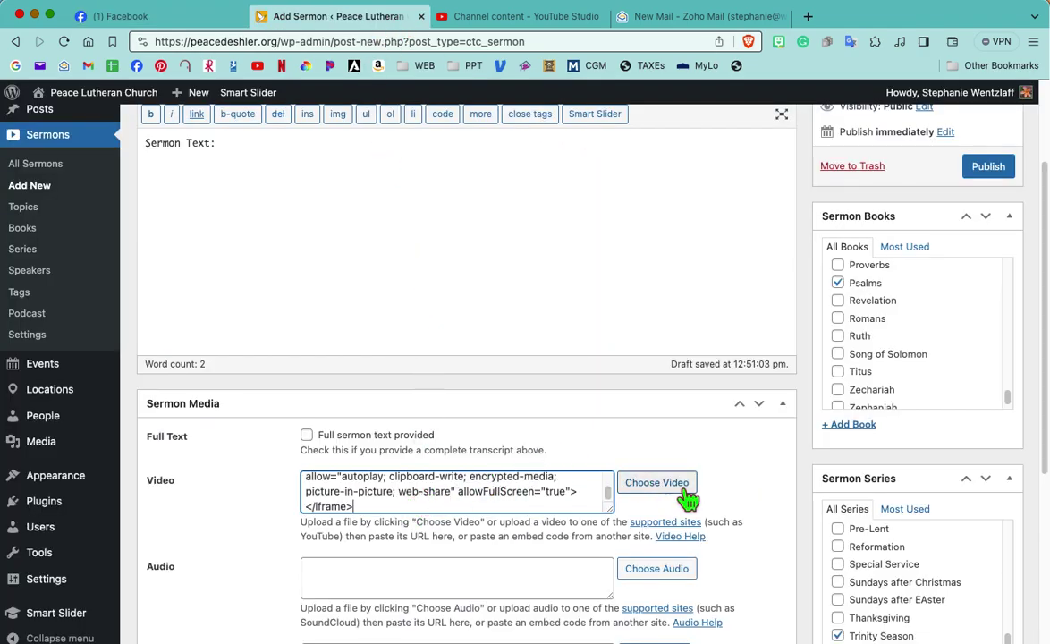
Set the sermon's publish date to October 15, 2023, matching the date of the Facebook video post
{"action": "scroll", "coordinate": [770, 375], "scroll_direction": "up", "scroll_amount": 3}
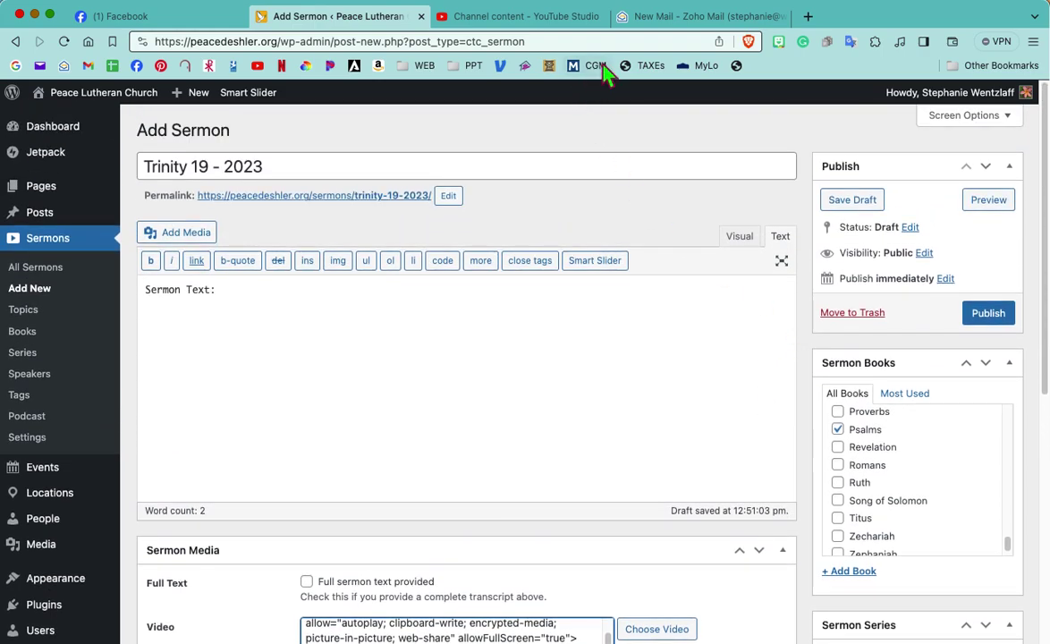
{"action": "left_click", "coordinate": [203, 20]}
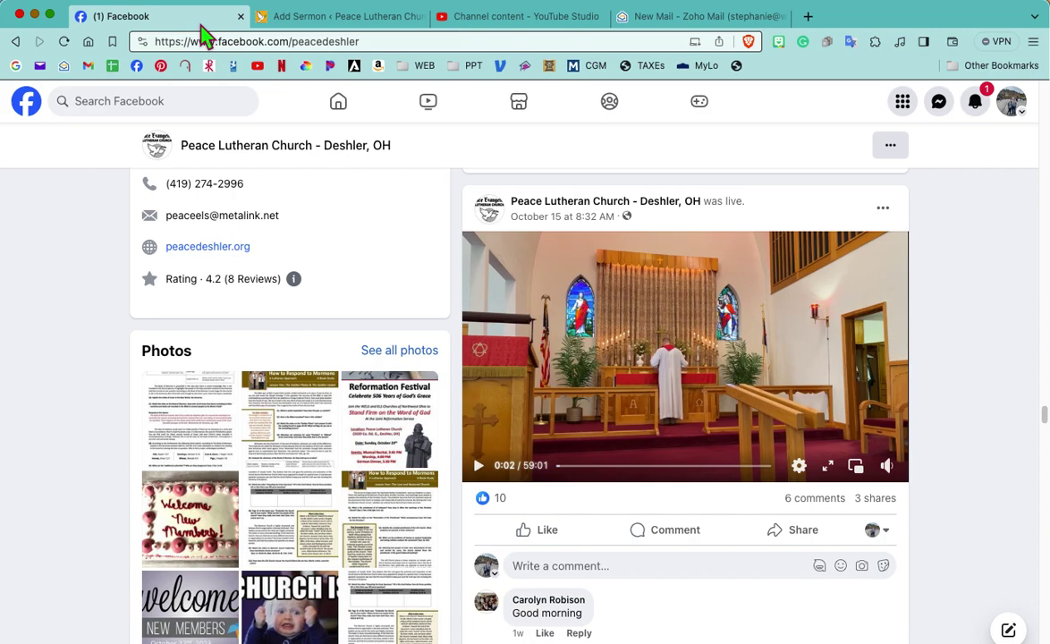
{"action": "left_click", "coordinate": [291, 18]}
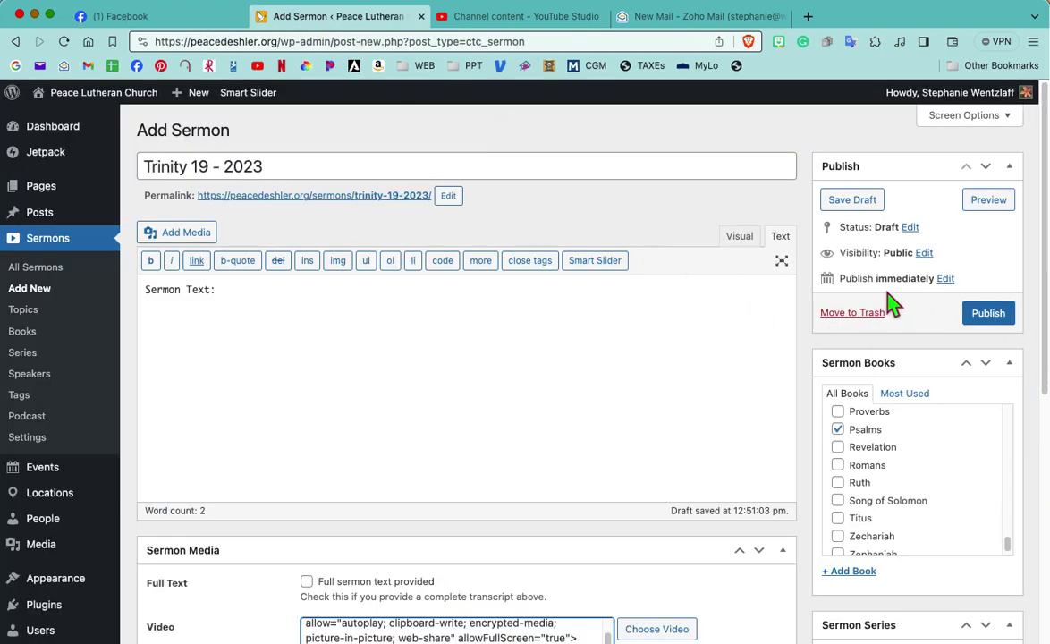
{"action": "left_click", "coordinate": [947, 280]}
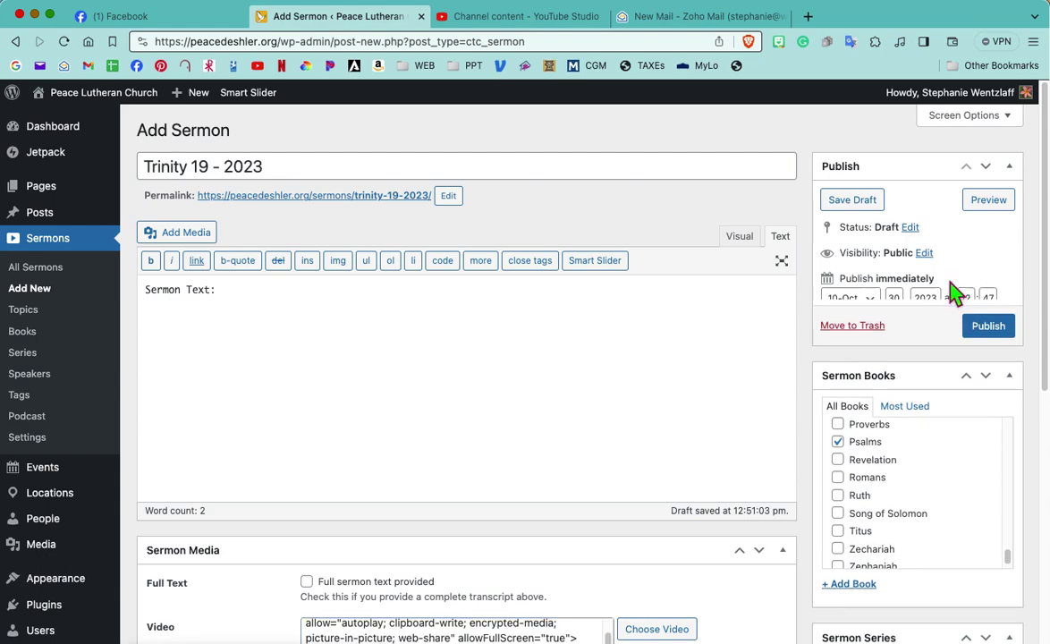
{"action": "left_click", "coordinate": [898, 302]}
{"action": "left_click_drag", "start_coordinate": [901, 302], "coordinate": [887, 302]}
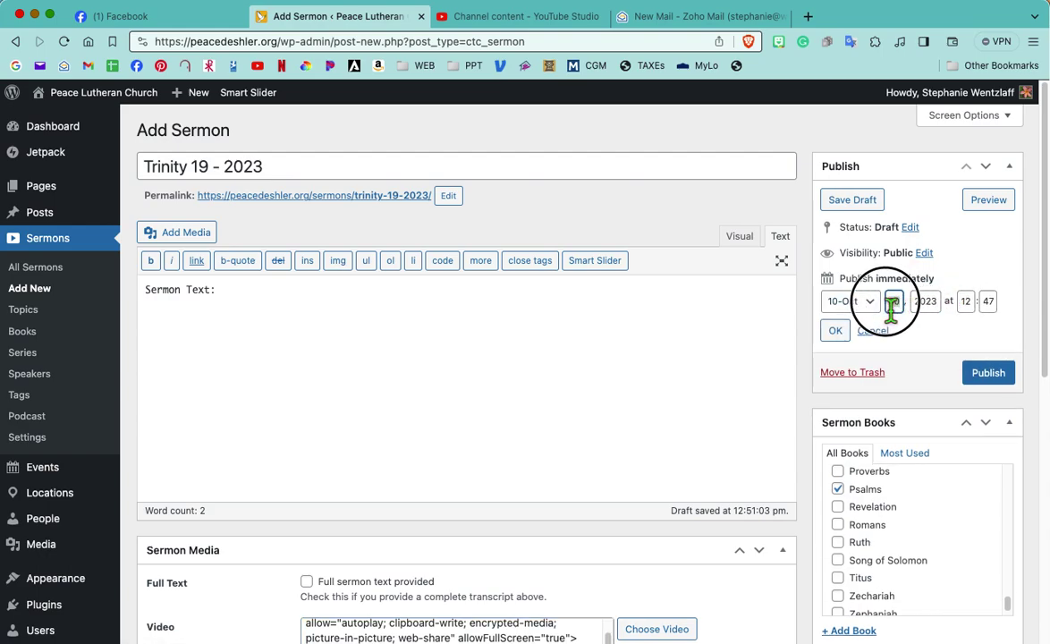
{"action": "type", "text": "15"}
{"action": "left_click", "coordinate": [835, 330]}
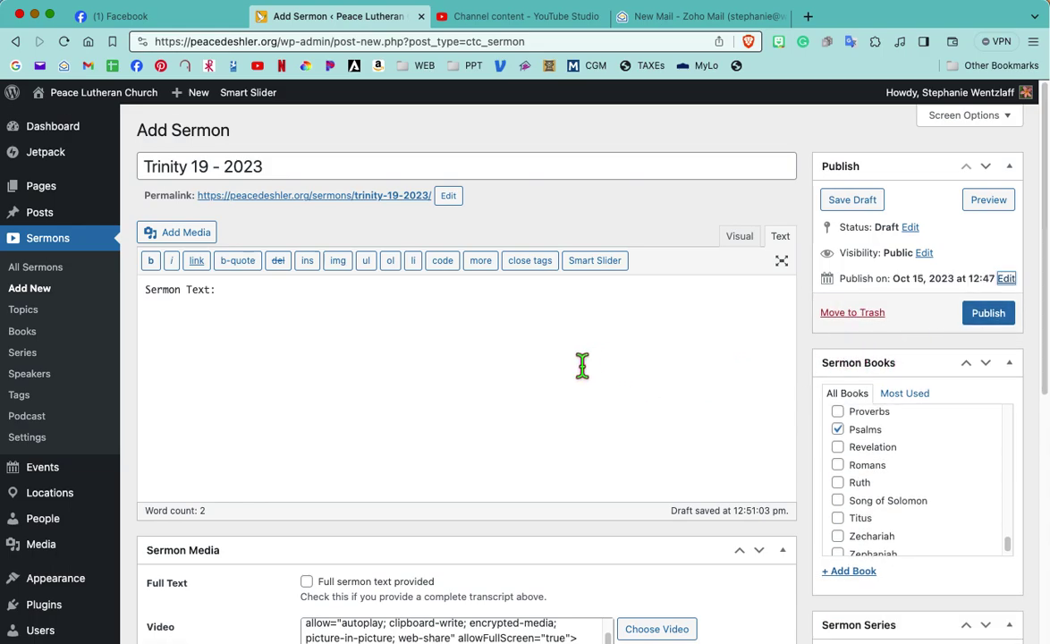
Mark the sermon as having its full text provided and publish it
{"action": "scroll", "coordinate": [581, 366], "scroll_direction": "down", "scroll_amount": 2}
{"action": "scroll", "coordinate": [560, 370], "scroll_direction": "down", "scroll_amount": 1}
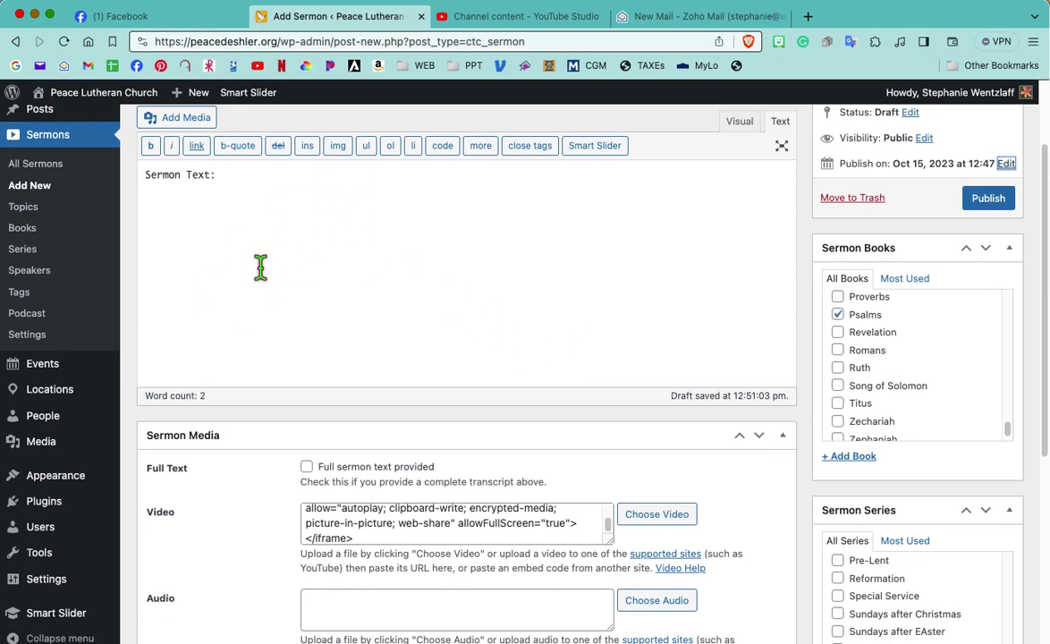
{"action": "left_click", "coordinate": [307, 467]}
{"action": "scroll", "coordinate": [435, 332], "scroll_direction": "up", "scroll_amount": 3}
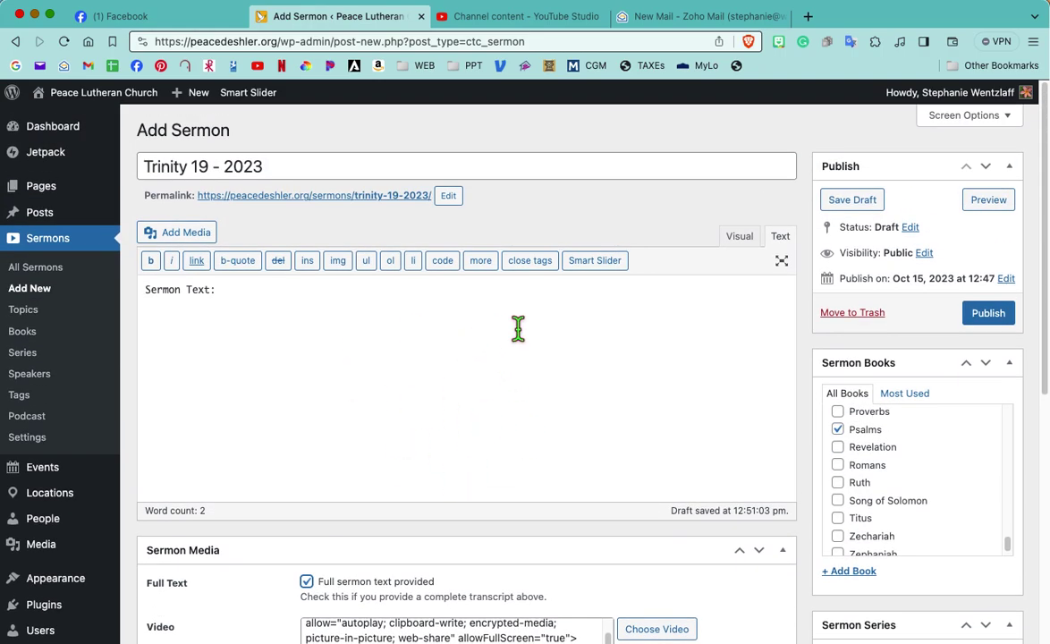
{"action": "left_click", "coordinate": [986, 322]}
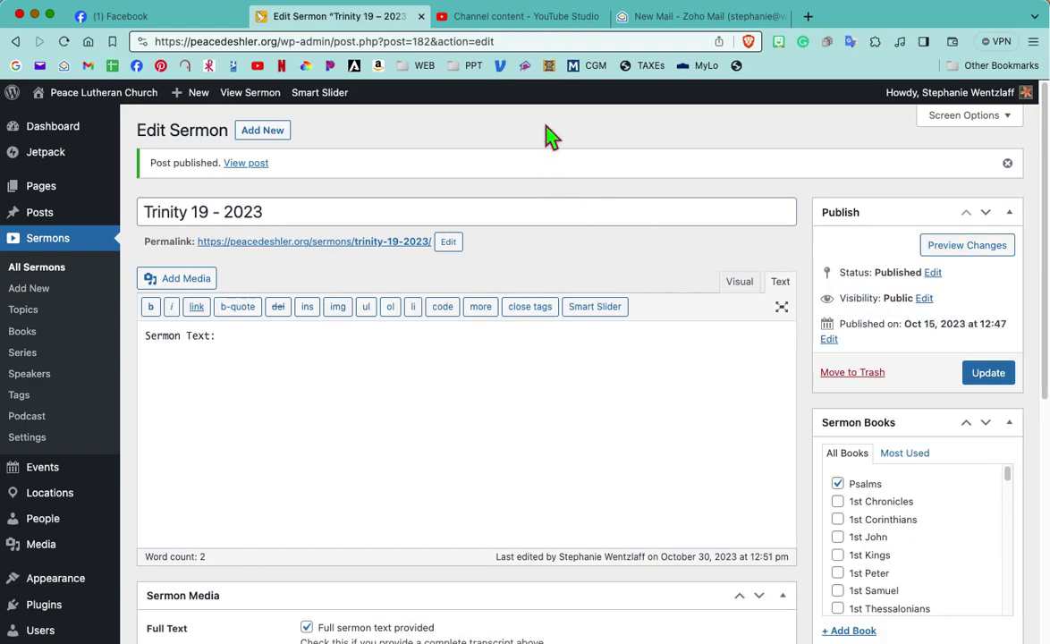
Visit the church's public website and open the "Trinity 19 – 2023" sermon page to check its details and video
{"action": "mouse_move", "coordinate": [95, 113]}
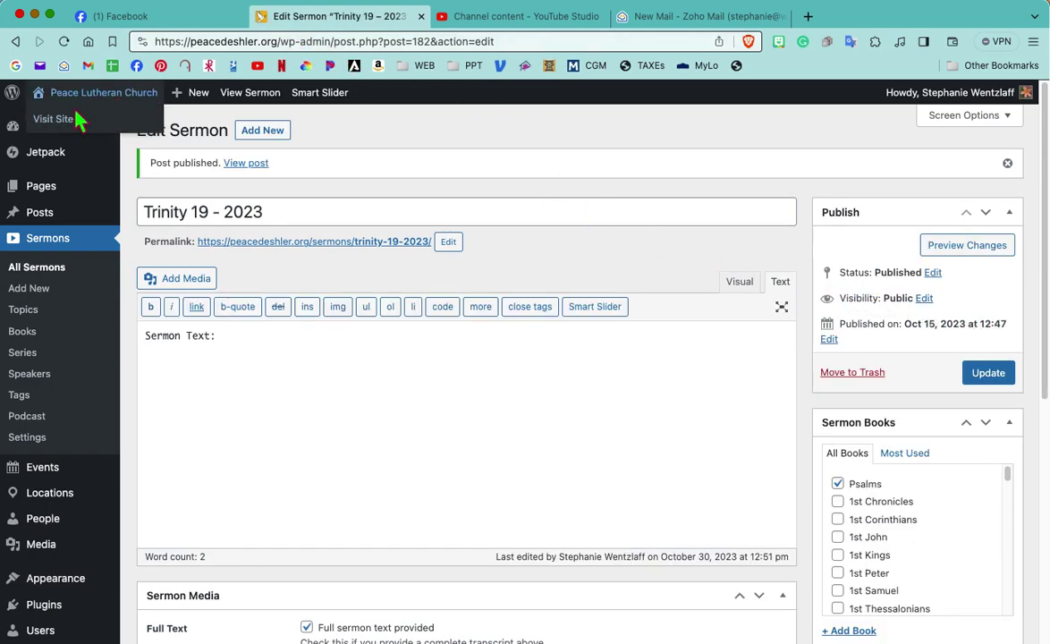
{"action": "left_click", "coordinate": [67, 118]}
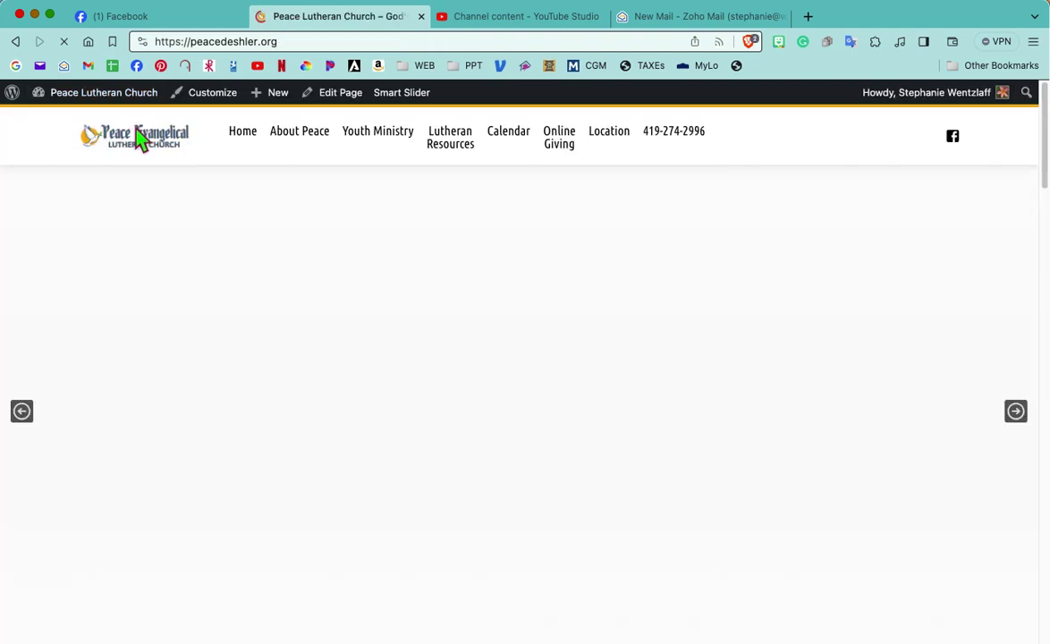
{"action": "scroll", "coordinate": [425, 266], "scroll_direction": "down", "scroll_amount": 5}
{"action": "scroll", "coordinate": [425, 266], "scroll_direction": "down", "scroll_amount": 10}
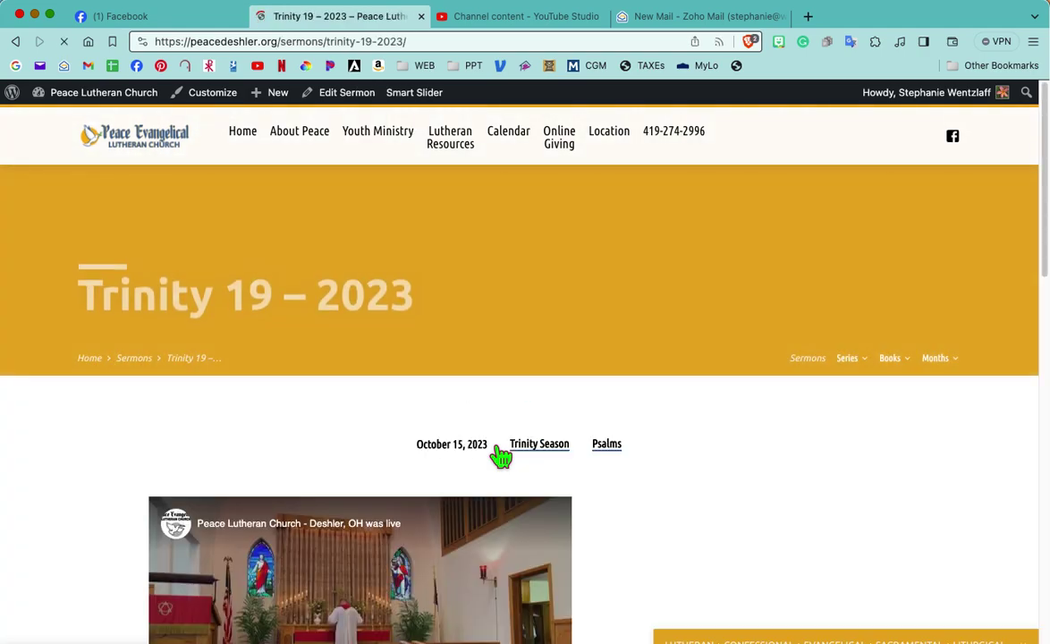
{"action": "scroll", "coordinate": [617, 485], "scroll_direction": "down", "scroll_amount": 3}
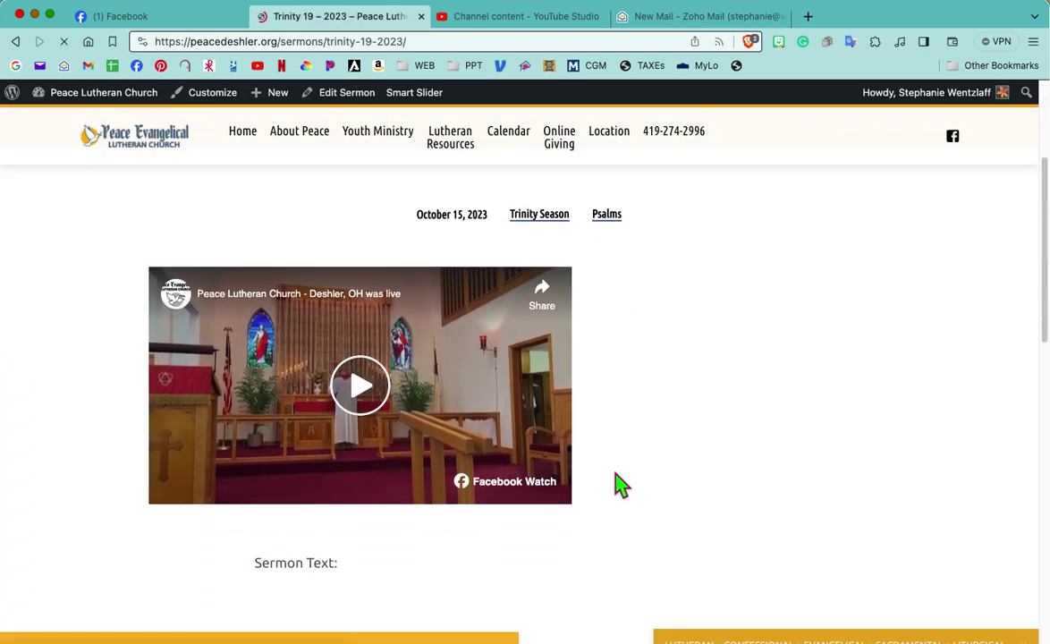
Play the embedded video briefly, pause it, and review the rest of the published sermon page
{"action": "left_click", "coordinate": [374, 356]}
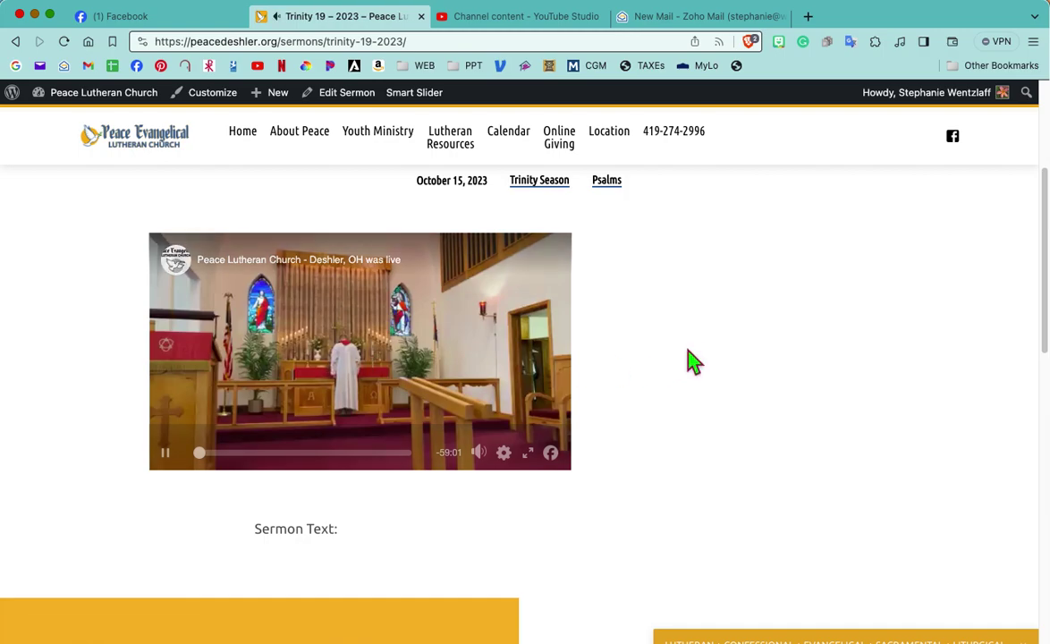
{"action": "mouse_move", "coordinate": [414, 363]}
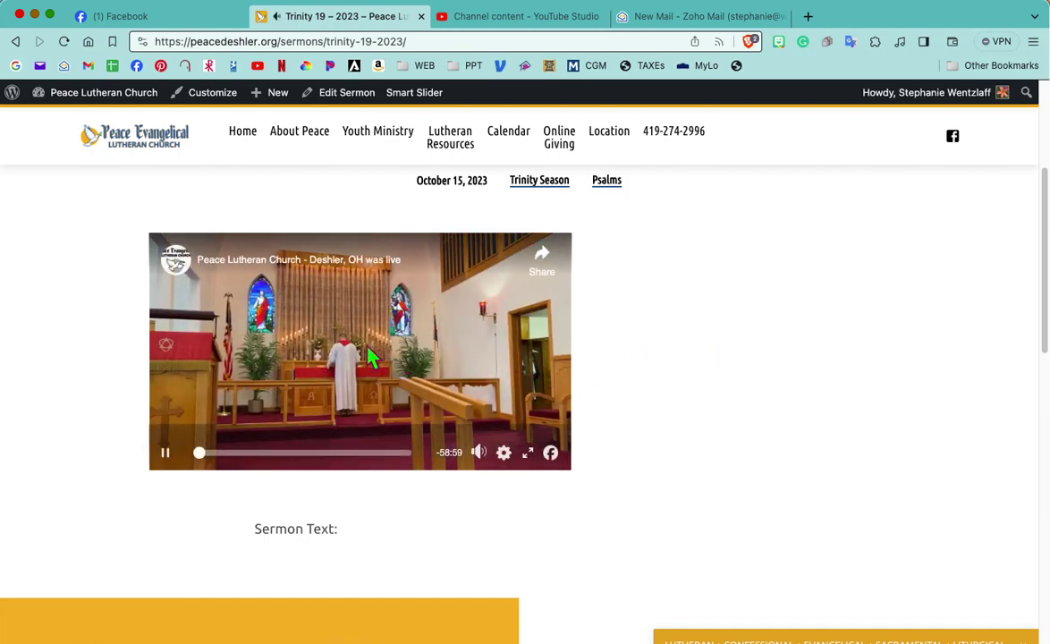
{"action": "left_click", "coordinate": [172, 456]}
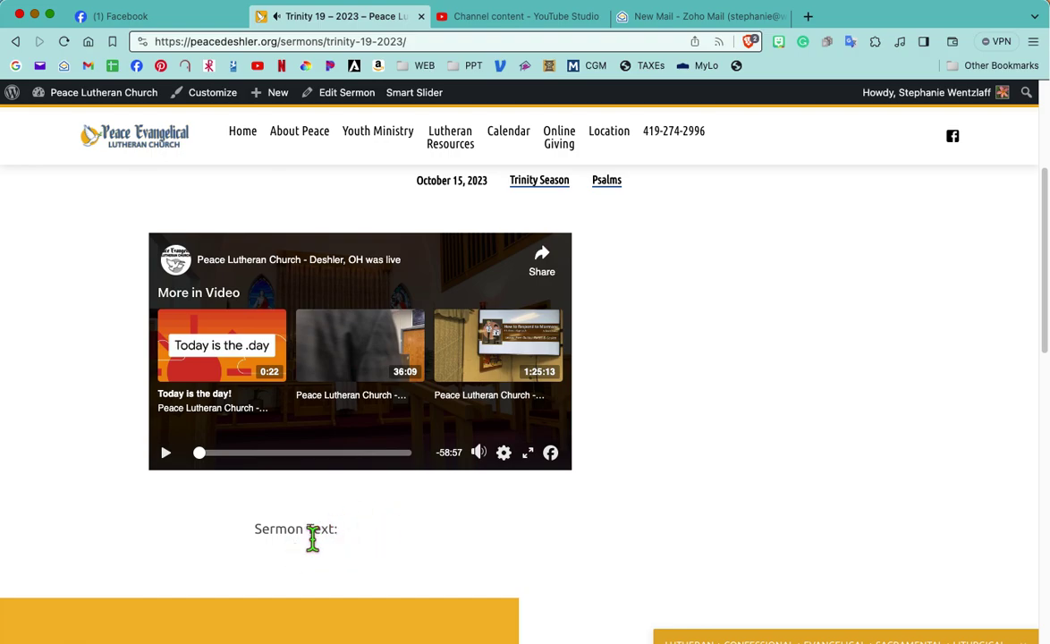
{"action": "scroll", "coordinate": [356, 544], "scroll_direction": "down", "scroll_amount": 3}
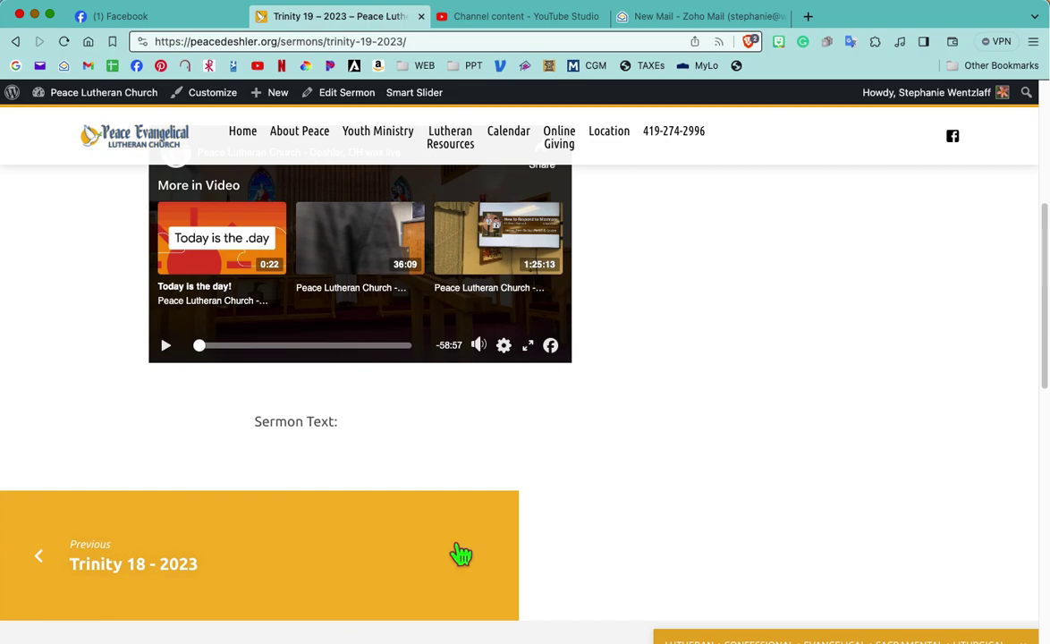
{"action": "scroll", "coordinate": [583, 417], "scroll_direction": "up", "scroll_amount": 3}
{"action": "scroll", "coordinate": [583, 417], "scroll_direction": "up", "scroll_amount": 3}
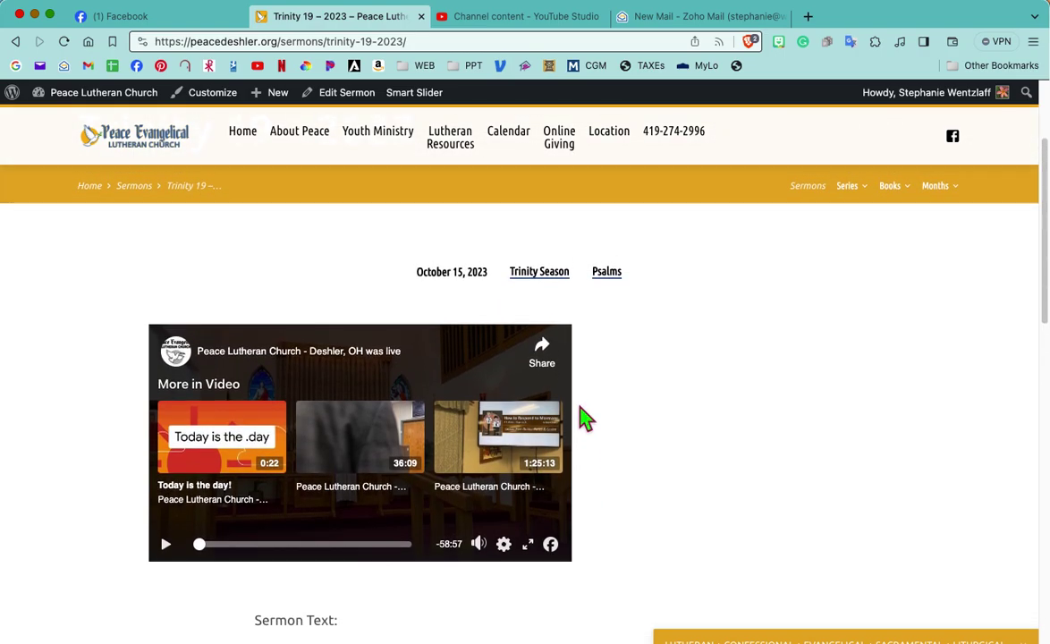
{"action": "scroll", "coordinate": [583, 417], "scroll_direction": "down", "scroll_amount": 2}
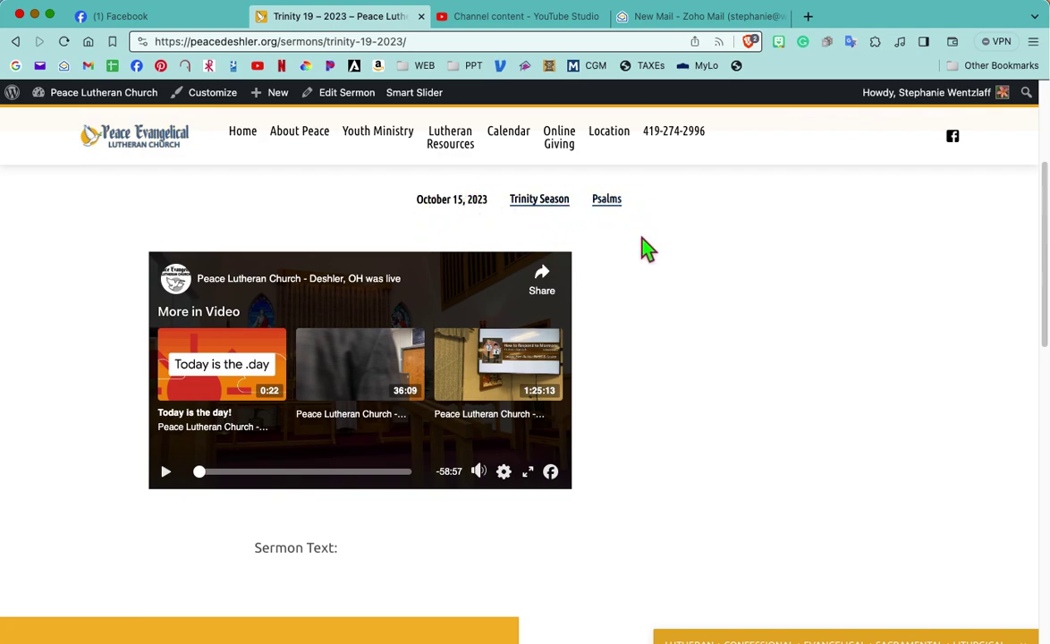
Look through the month, book and series lists for browsing sermons on the published page
{"action": "scroll", "coordinate": [643, 251], "scroll_direction": "up", "scroll_amount": 2}
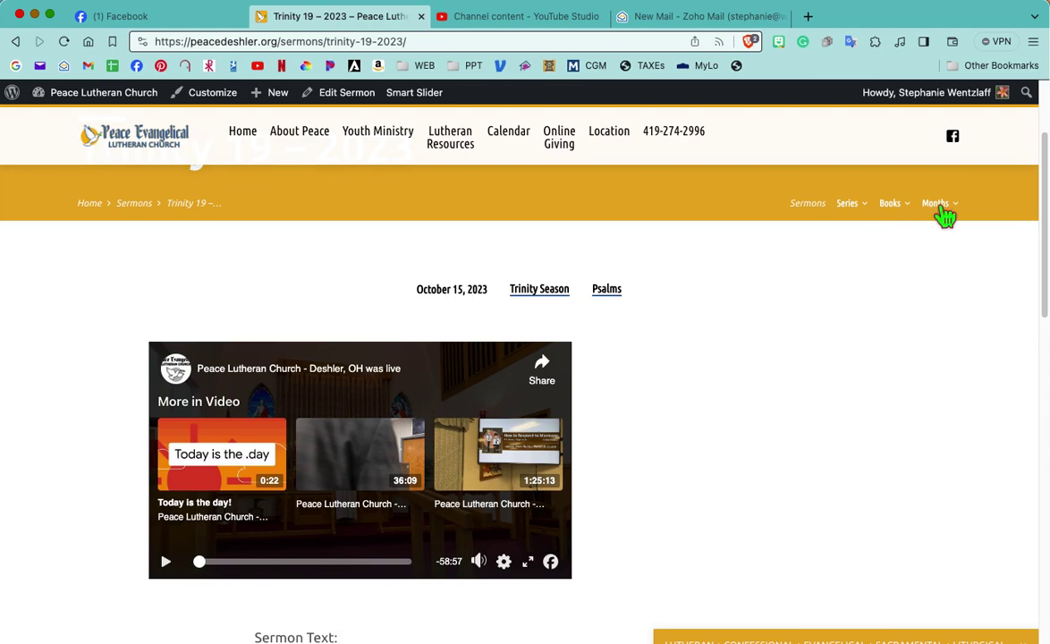
{"action": "mouse_move", "coordinate": [948, 222]}
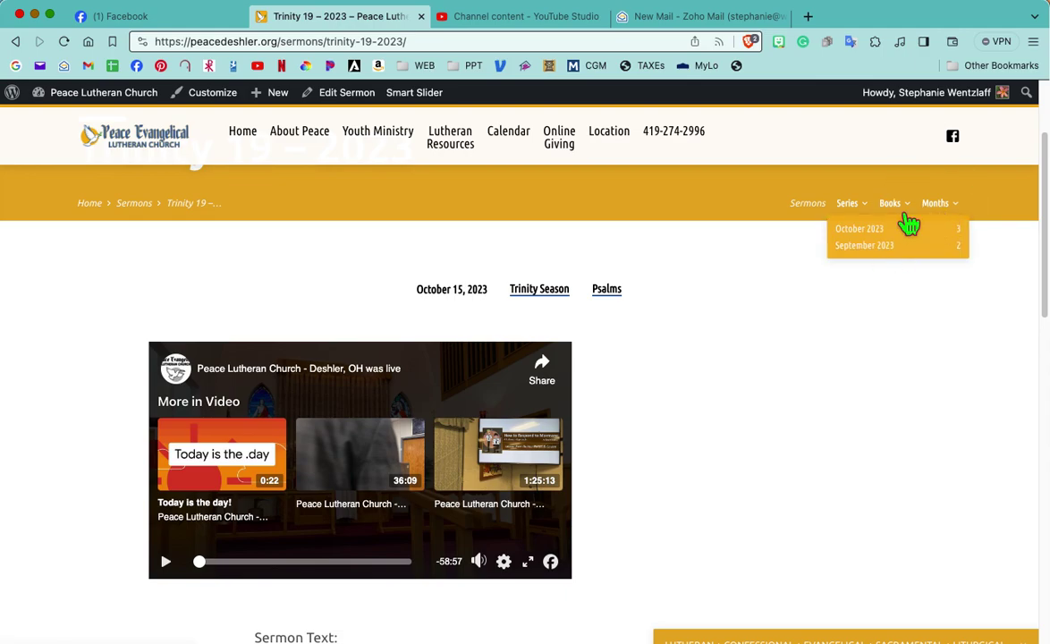
{"action": "mouse_move", "coordinate": [906, 213]}
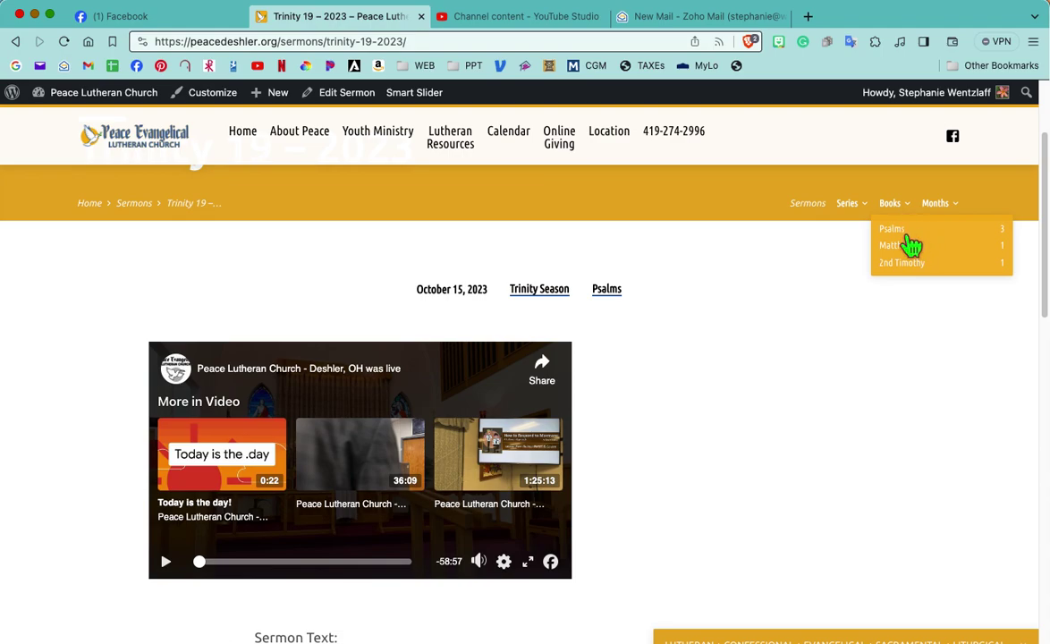
{"action": "mouse_move", "coordinate": [872, 215]}
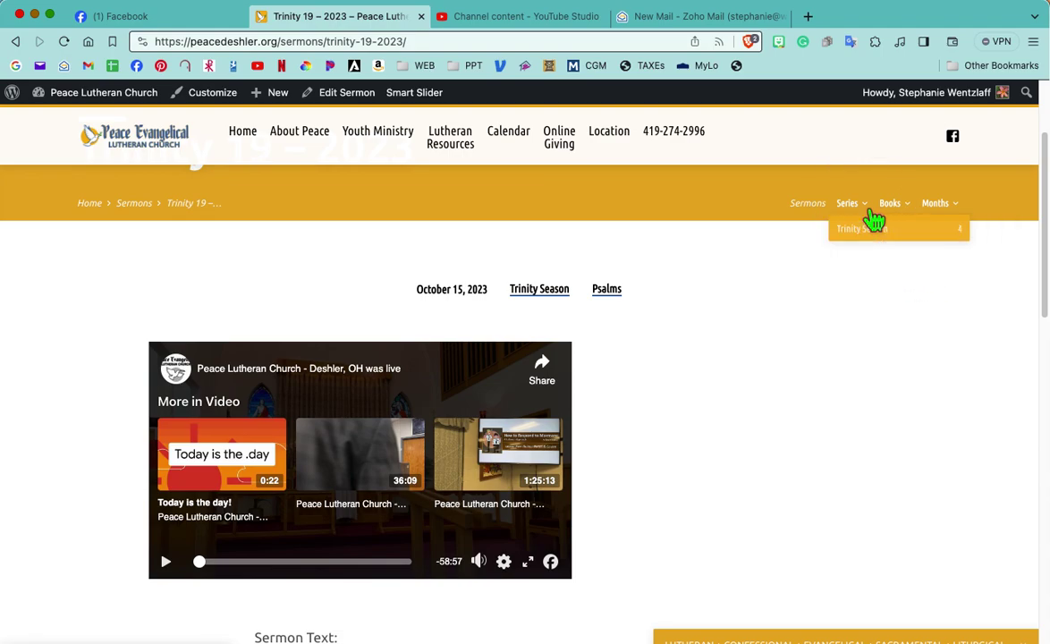